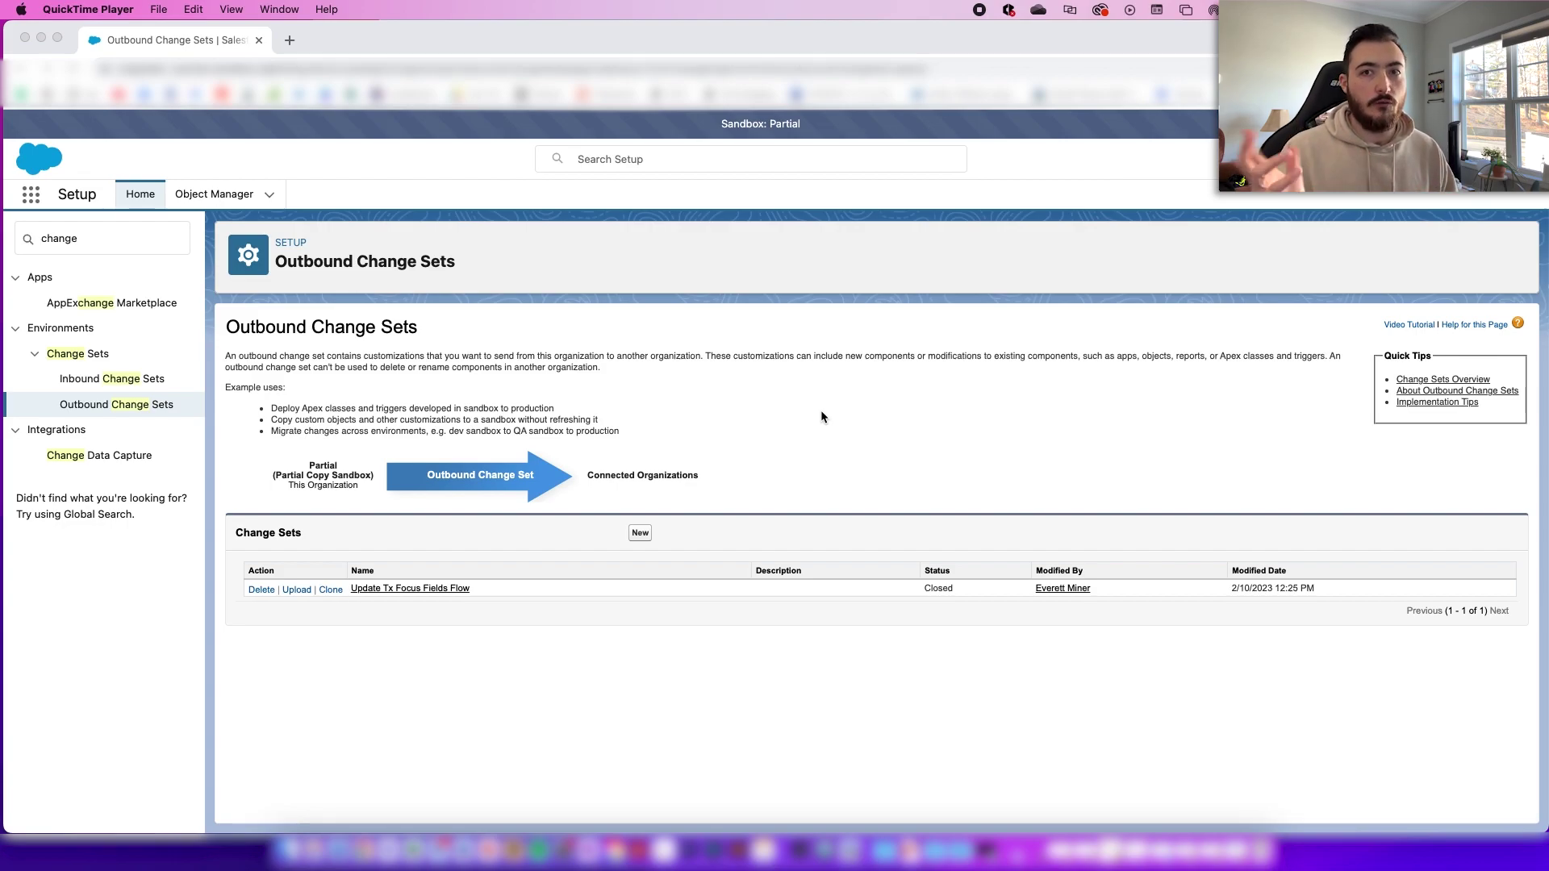
- Create an outbound change set named 'Update Tx Focus Areas LEADs Flow' and save it
{"action": "left_click", "coordinate": [822, 411]}
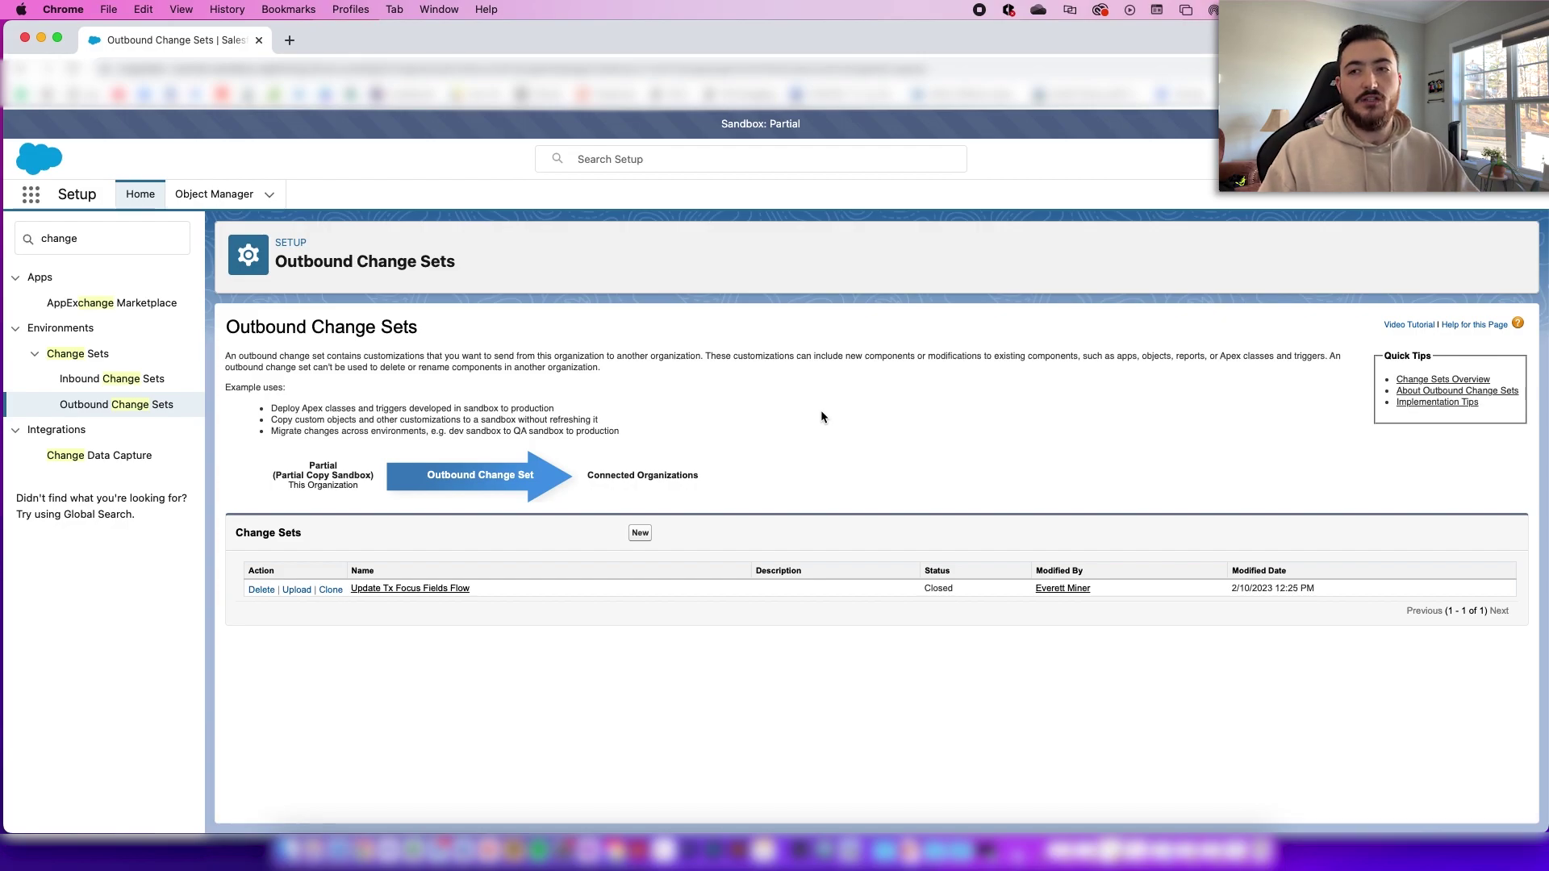
{"action": "left_click", "coordinate": [643, 533]}
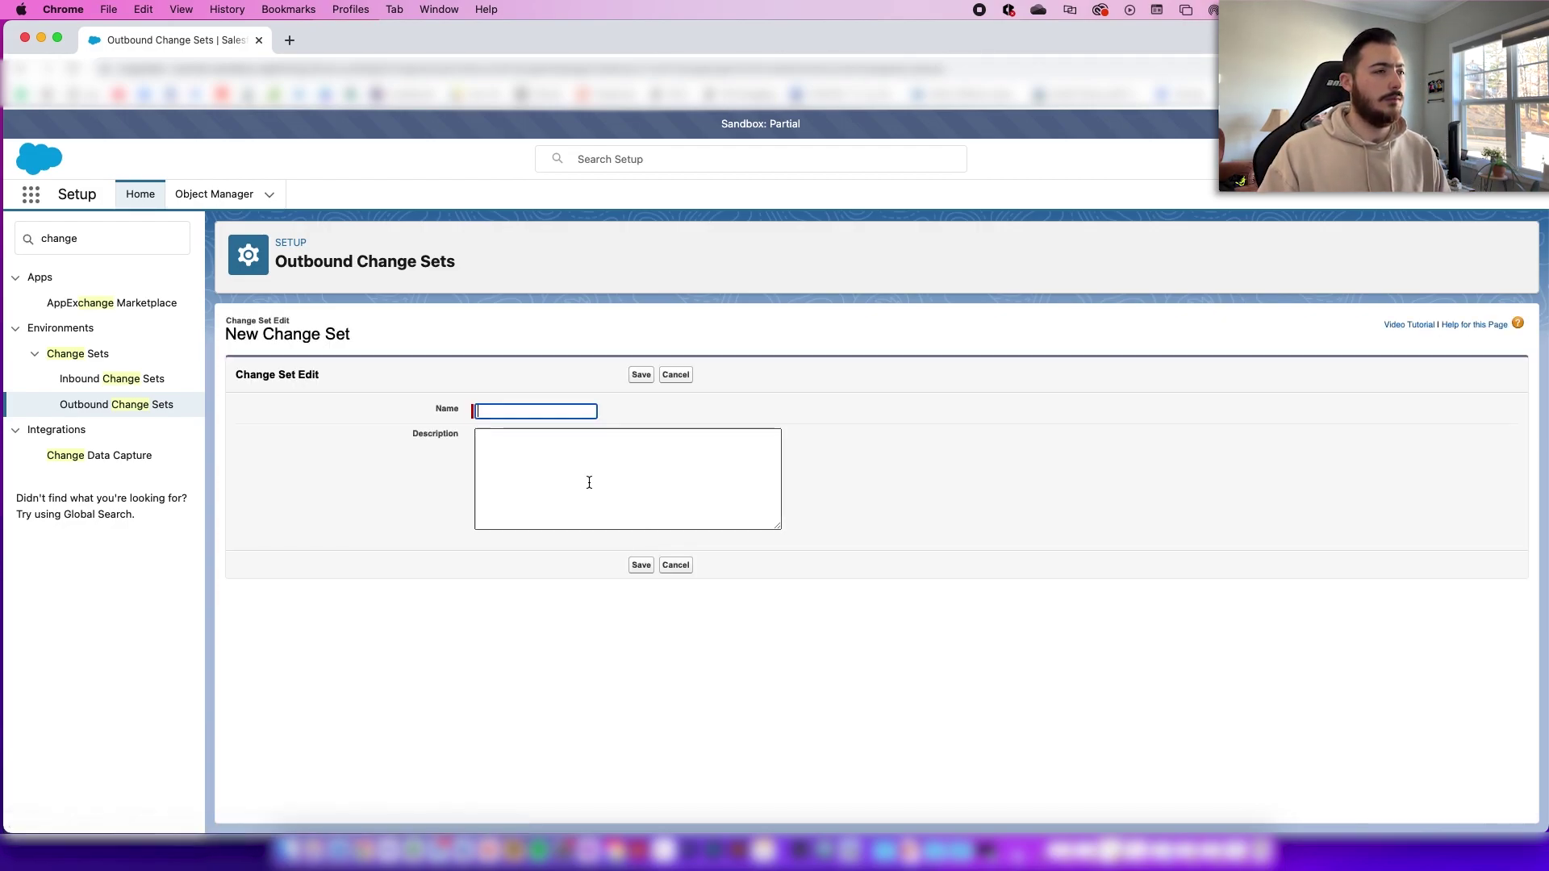
{"action": "type", "text": "Tx Focus Areas LEADs"}
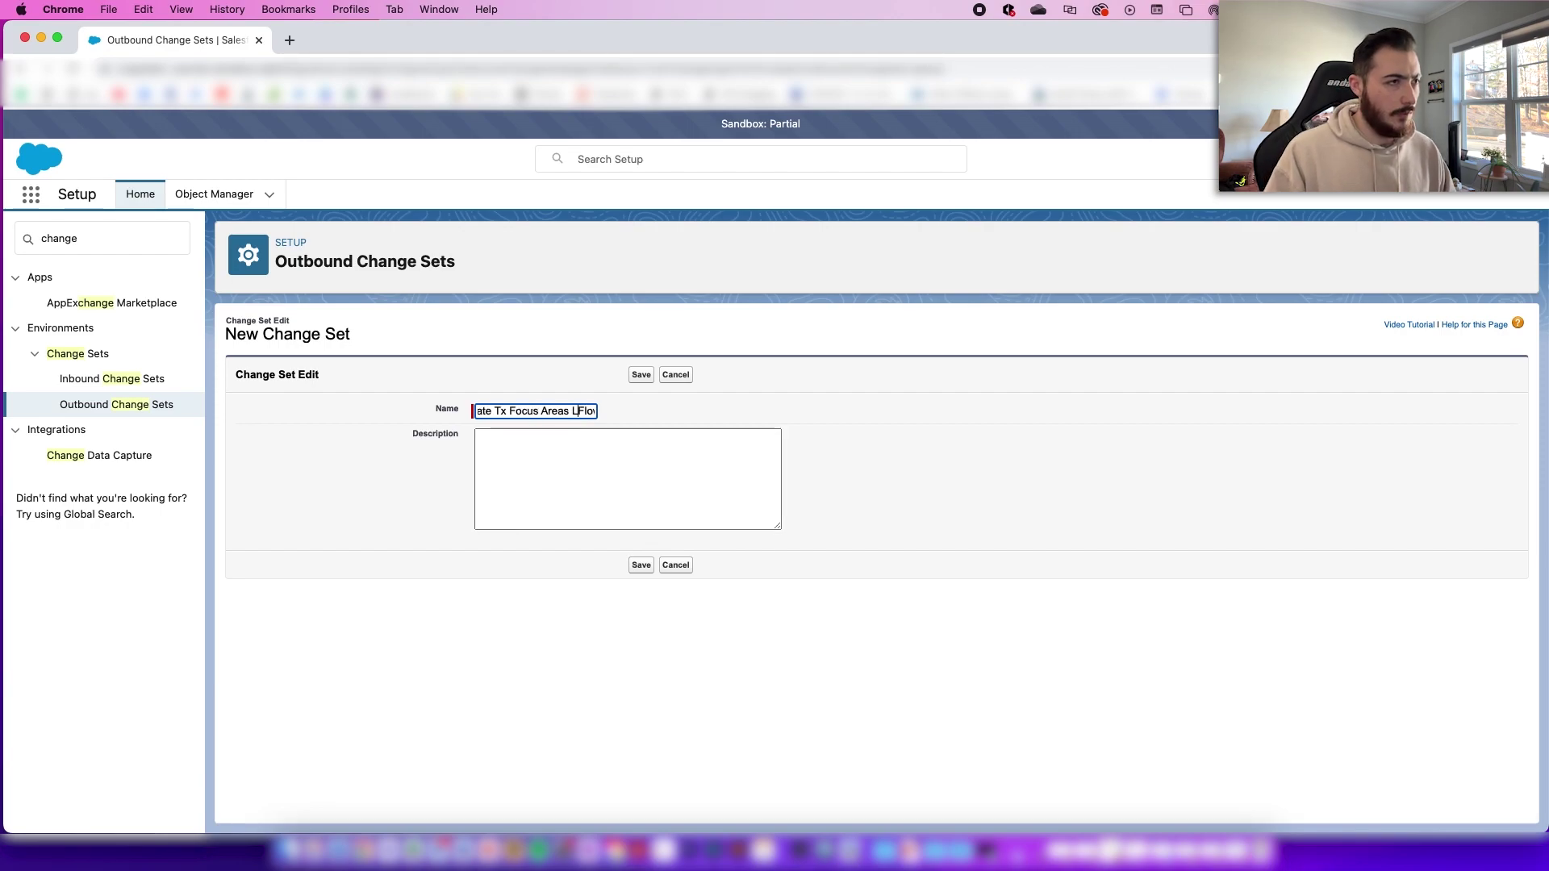
{"action": "type", "text": "Update"}
{"action": "left_click", "coordinate": [640, 565]}
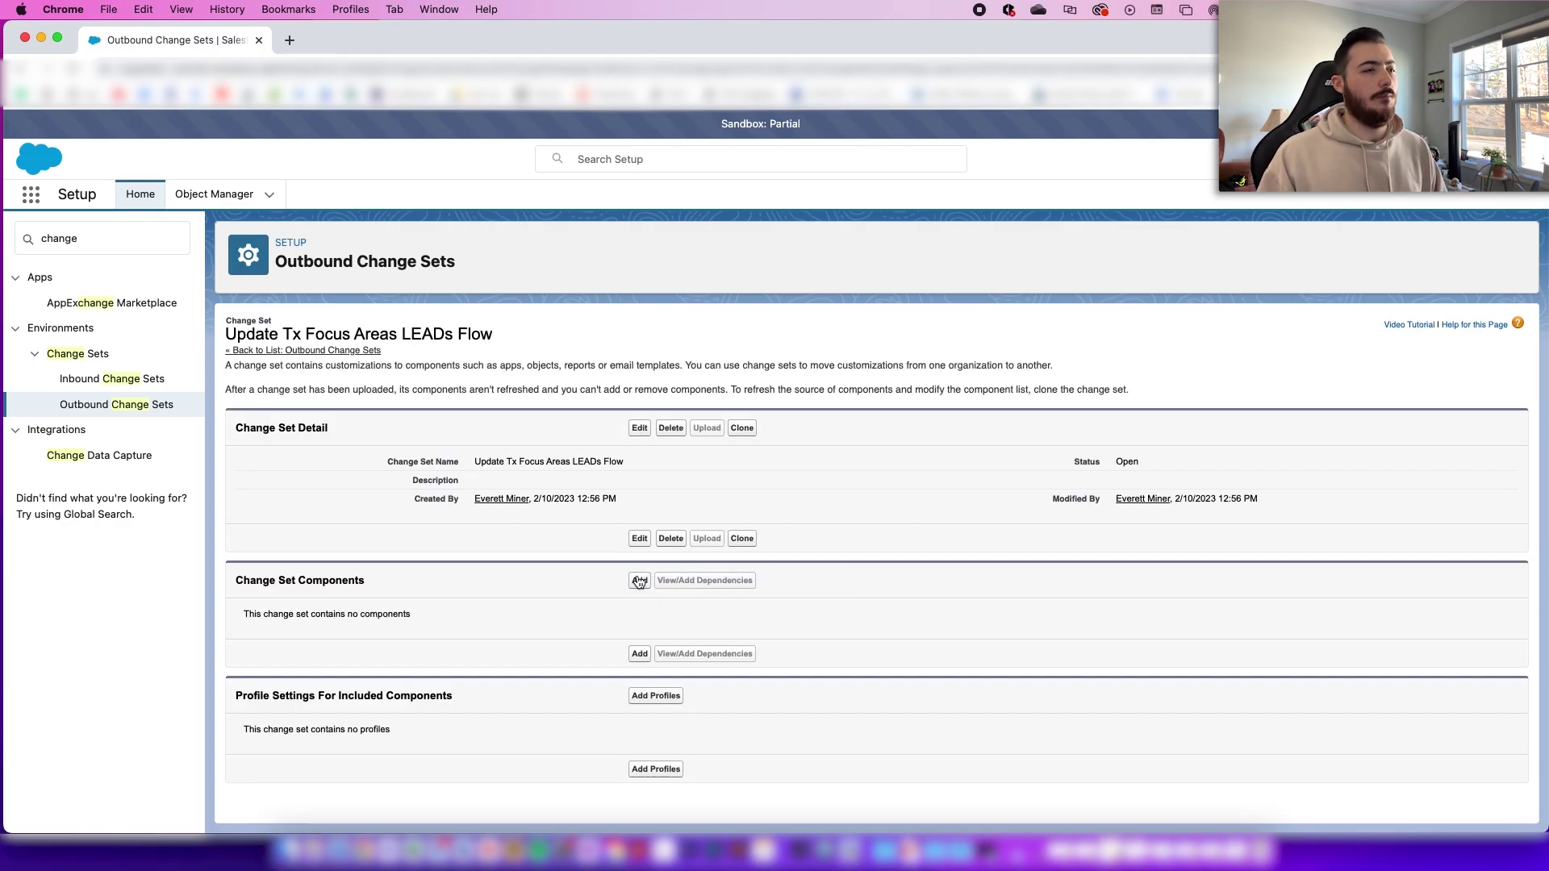
- Add the Update_AD_Brochure_Tx_Focus_LEADs flow definition to the change set
{"action": "left_click", "coordinate": [638, 581]}
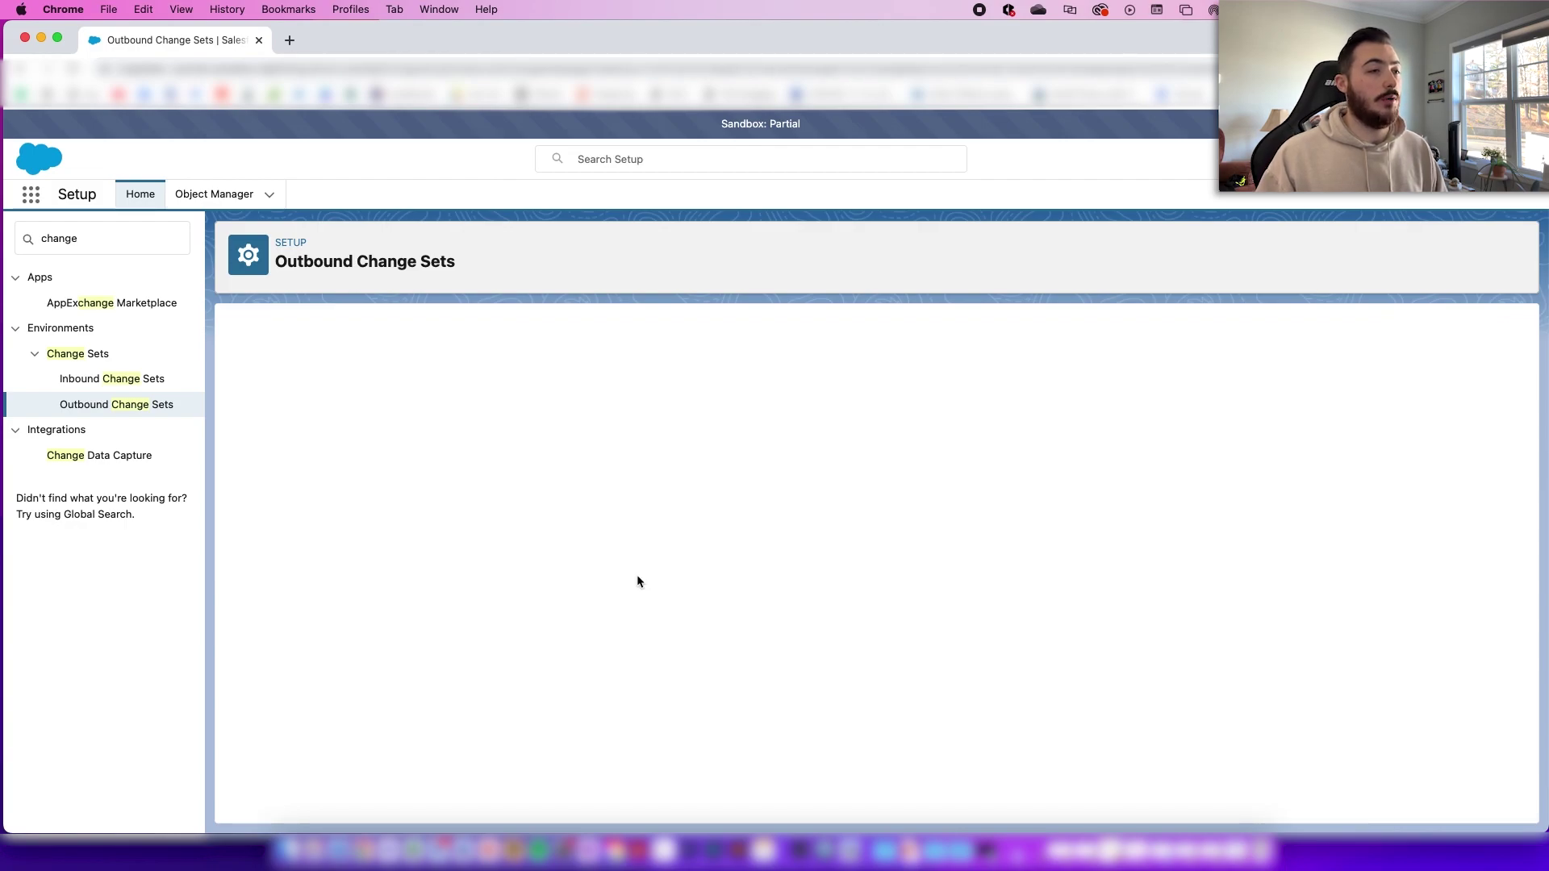
{"action": "left_click", "coordinate": [483, 435]}
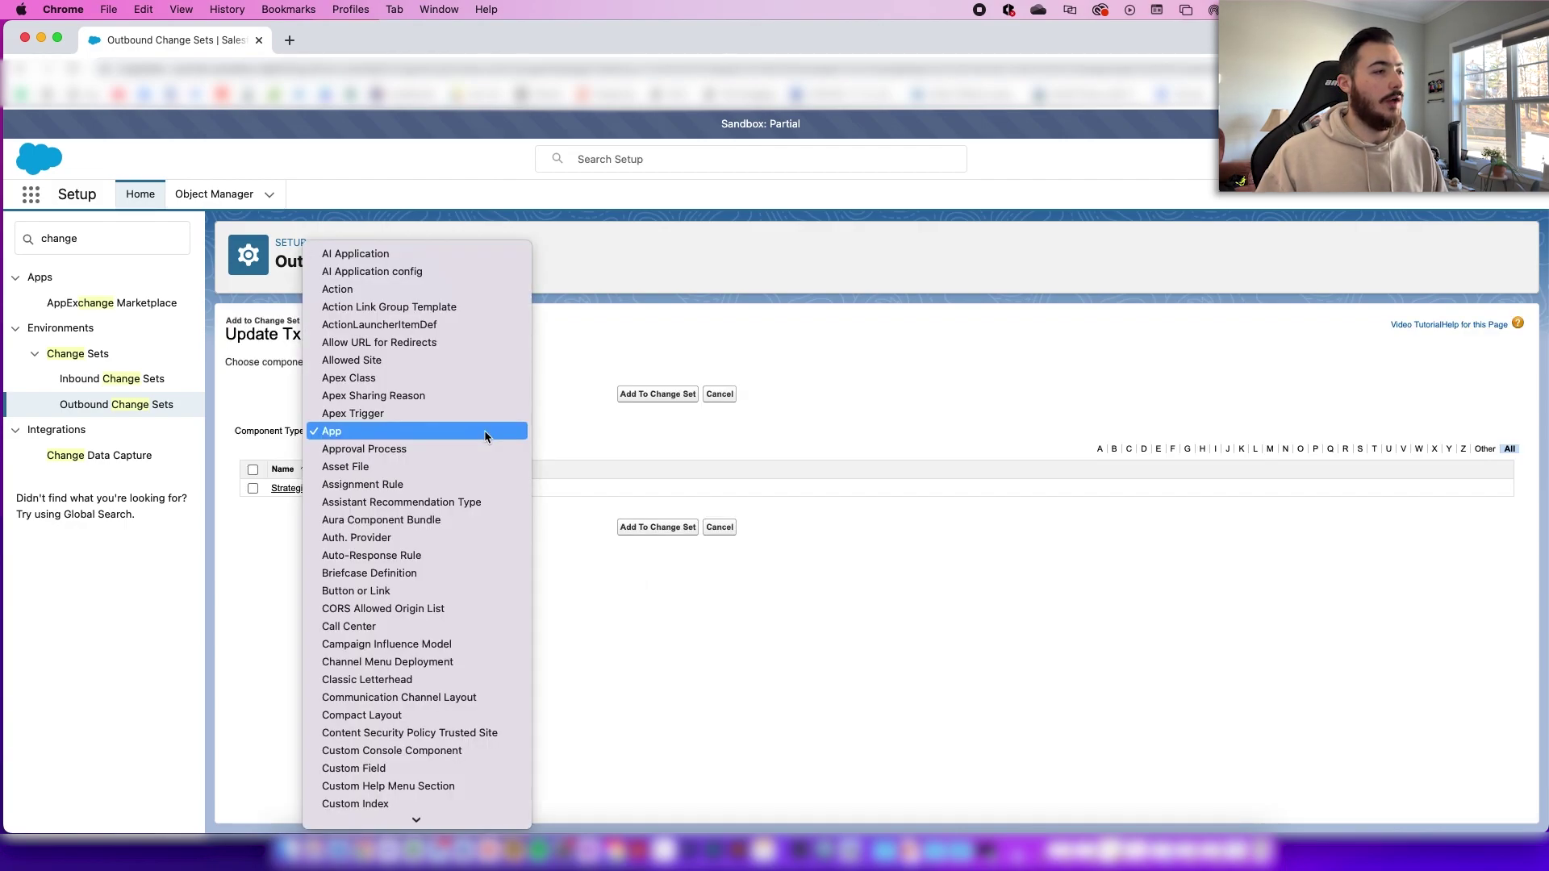
{"action": "scroll", "coordinate": [484, 432], "scroll_direction": "down", "scroll_amount": 10}
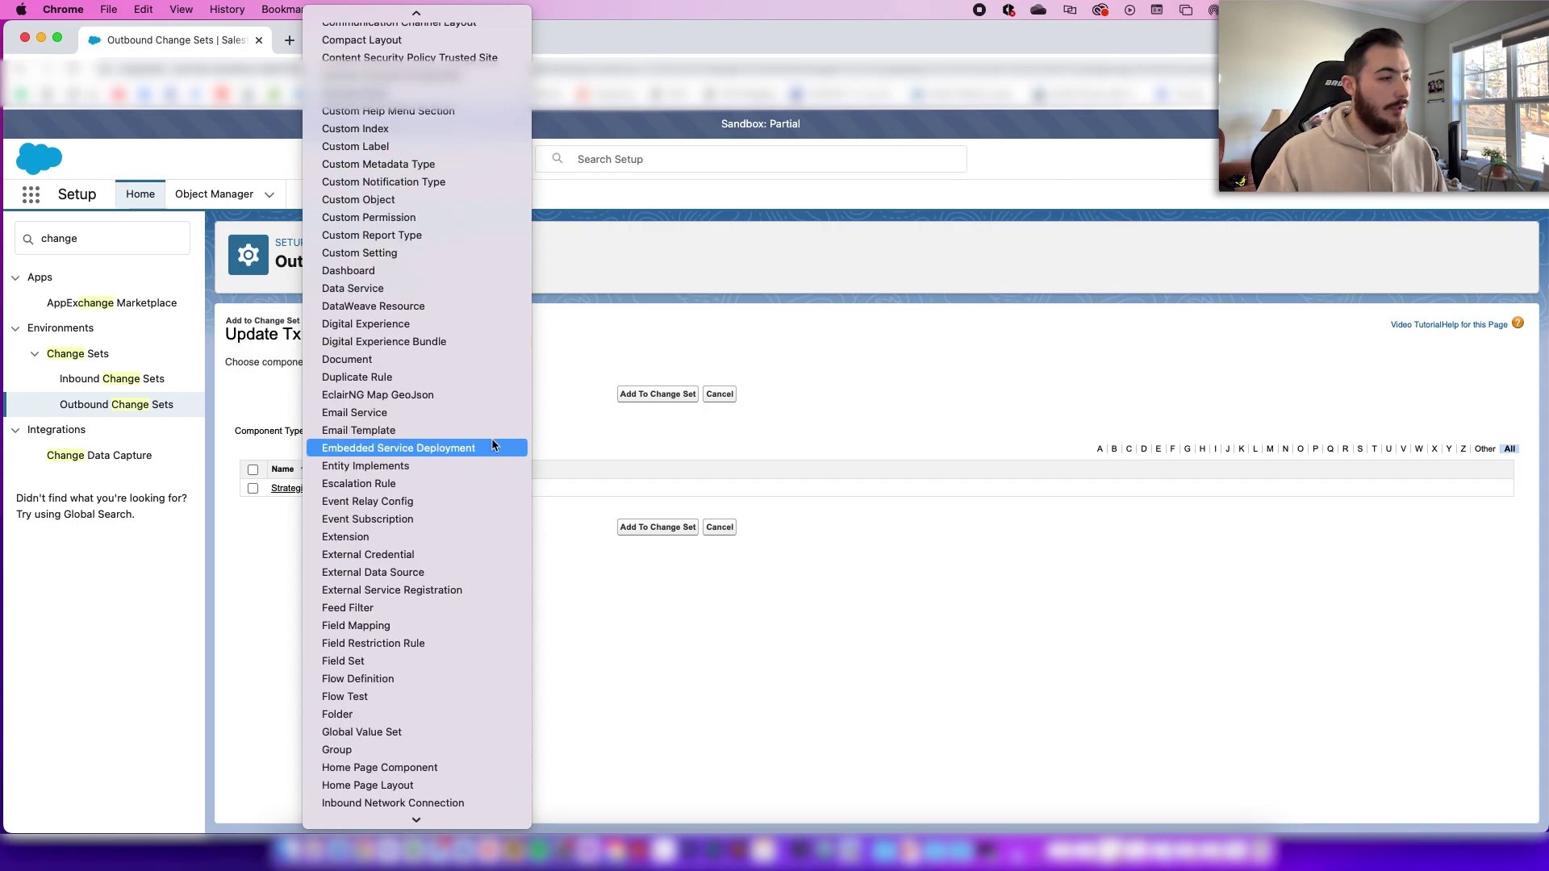
{"action": "left_click", "coordinate": [393, 677]}
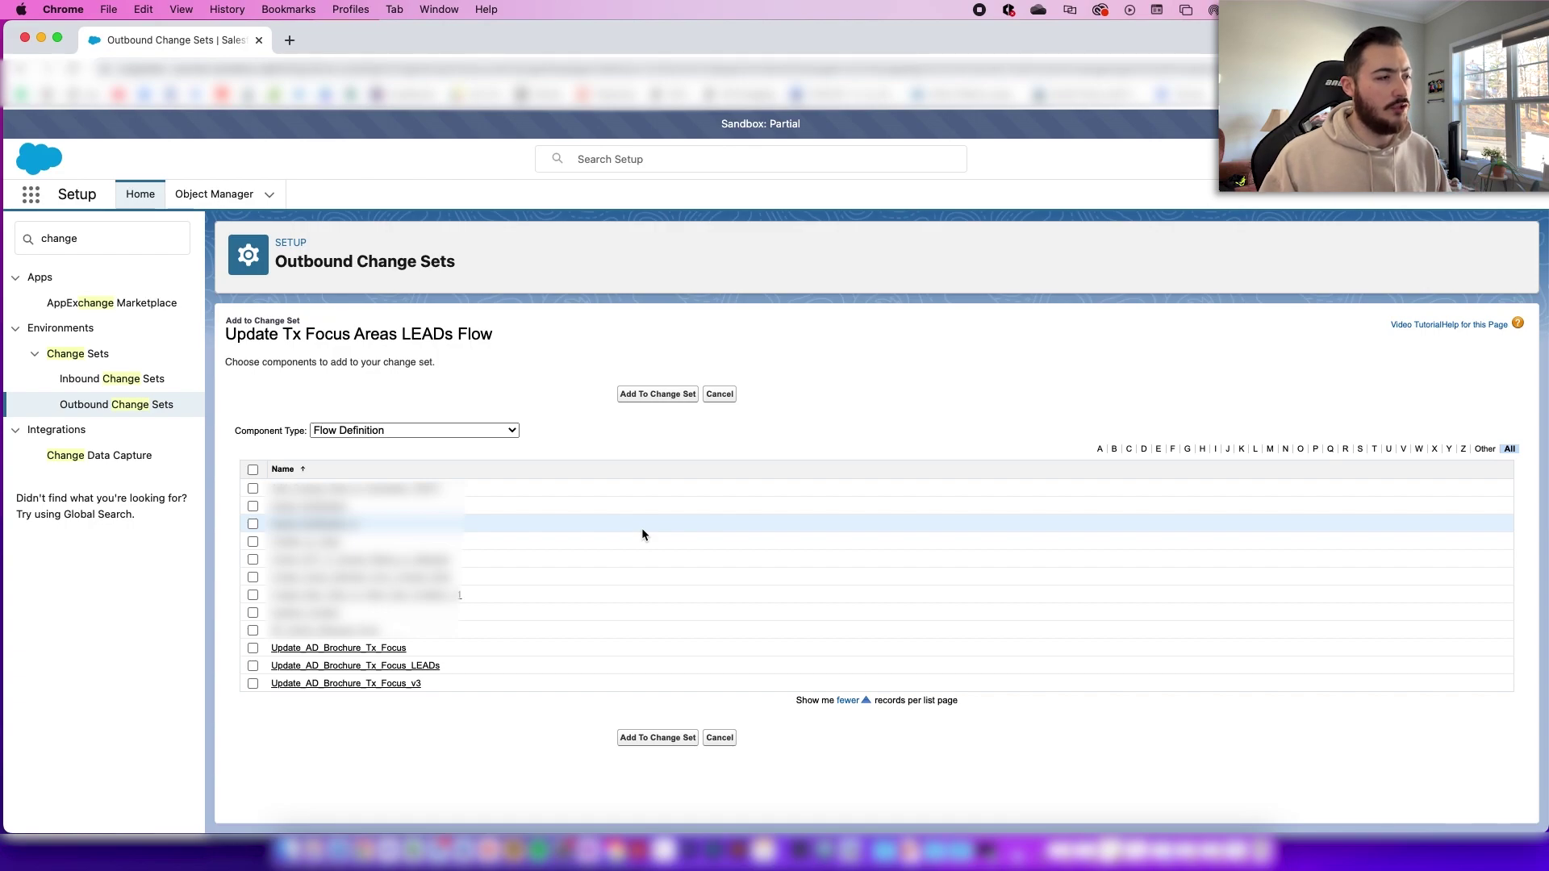
{"action": "left_click", "coordinate": [253, 666]}
{"action": "left_click", "coordinate": [677, 743]}
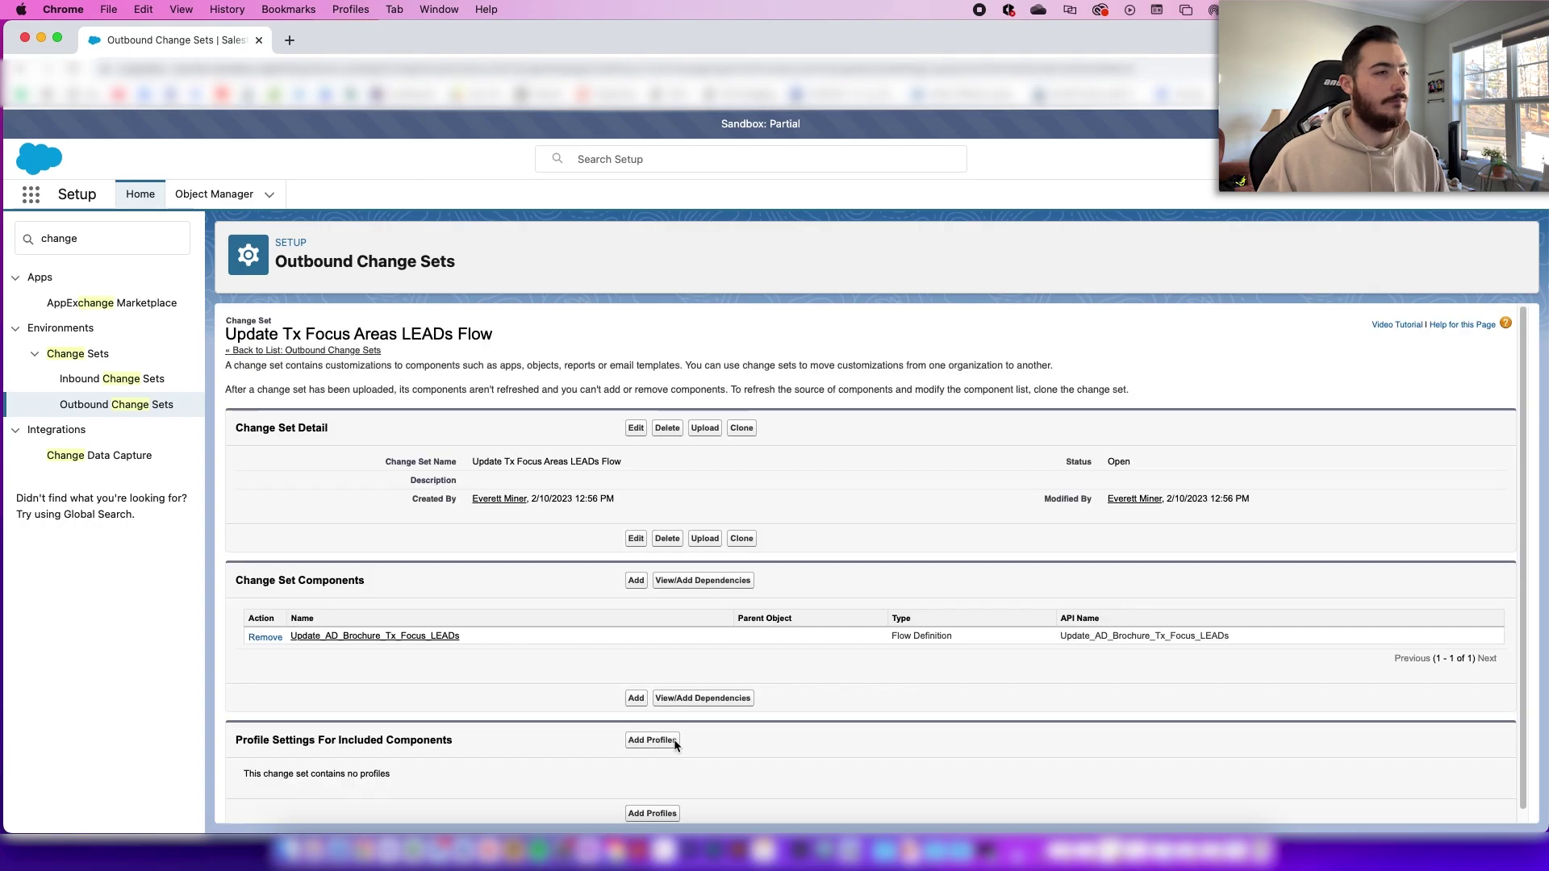
- Add the System Administrator profile settings to the change set
{"action": "left_click", "coordinate": [670, 739]}
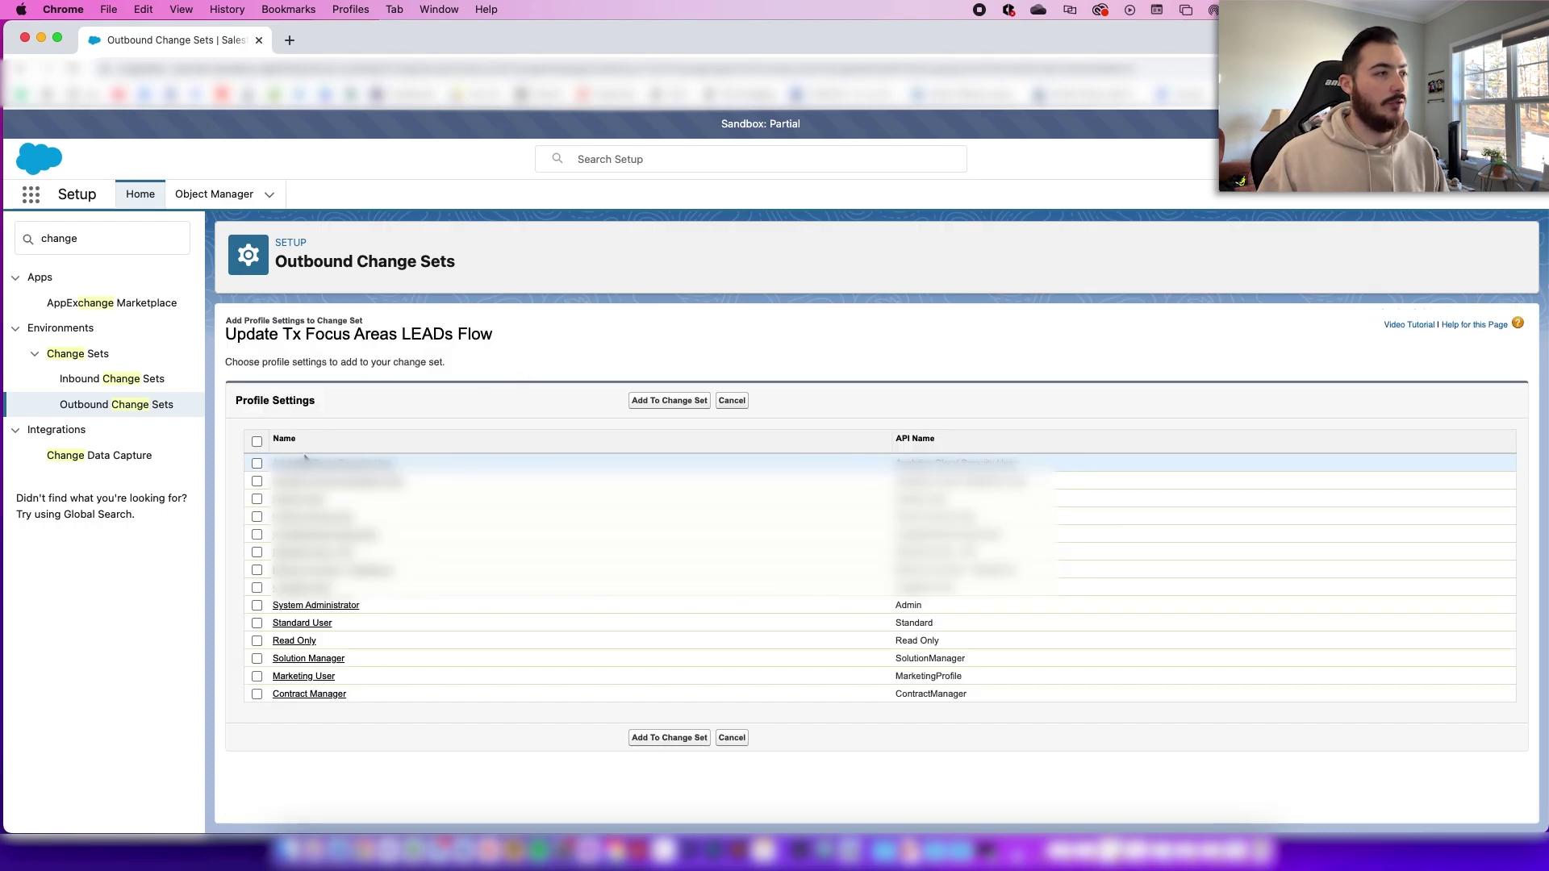
{"action": "left_click", "coordinate": [256, 605]}
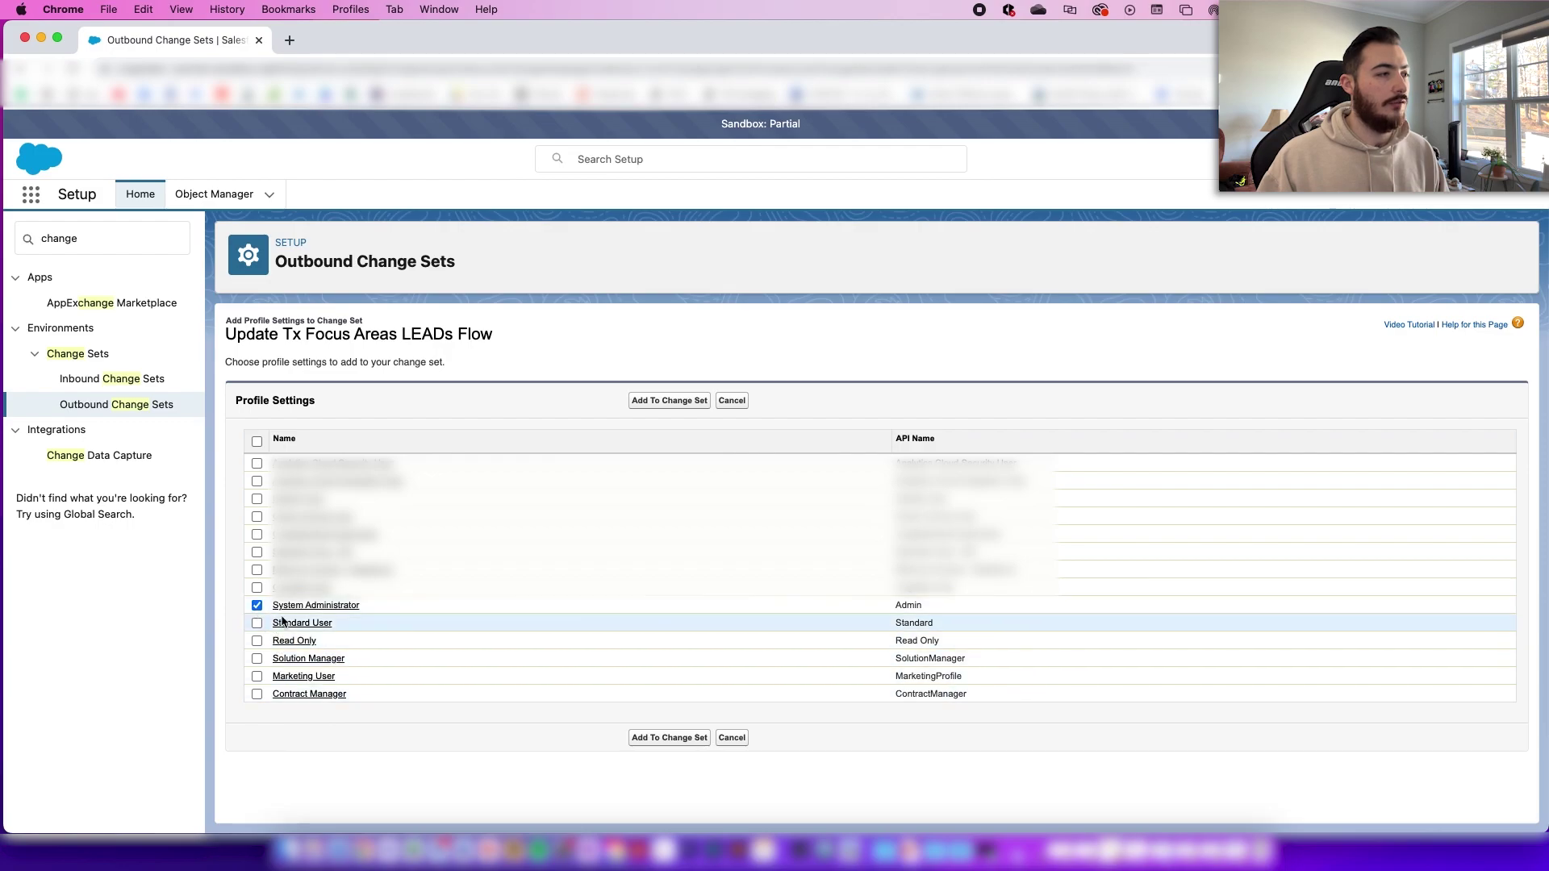
{"action": "left_click", "coordinate": [663, 739]}
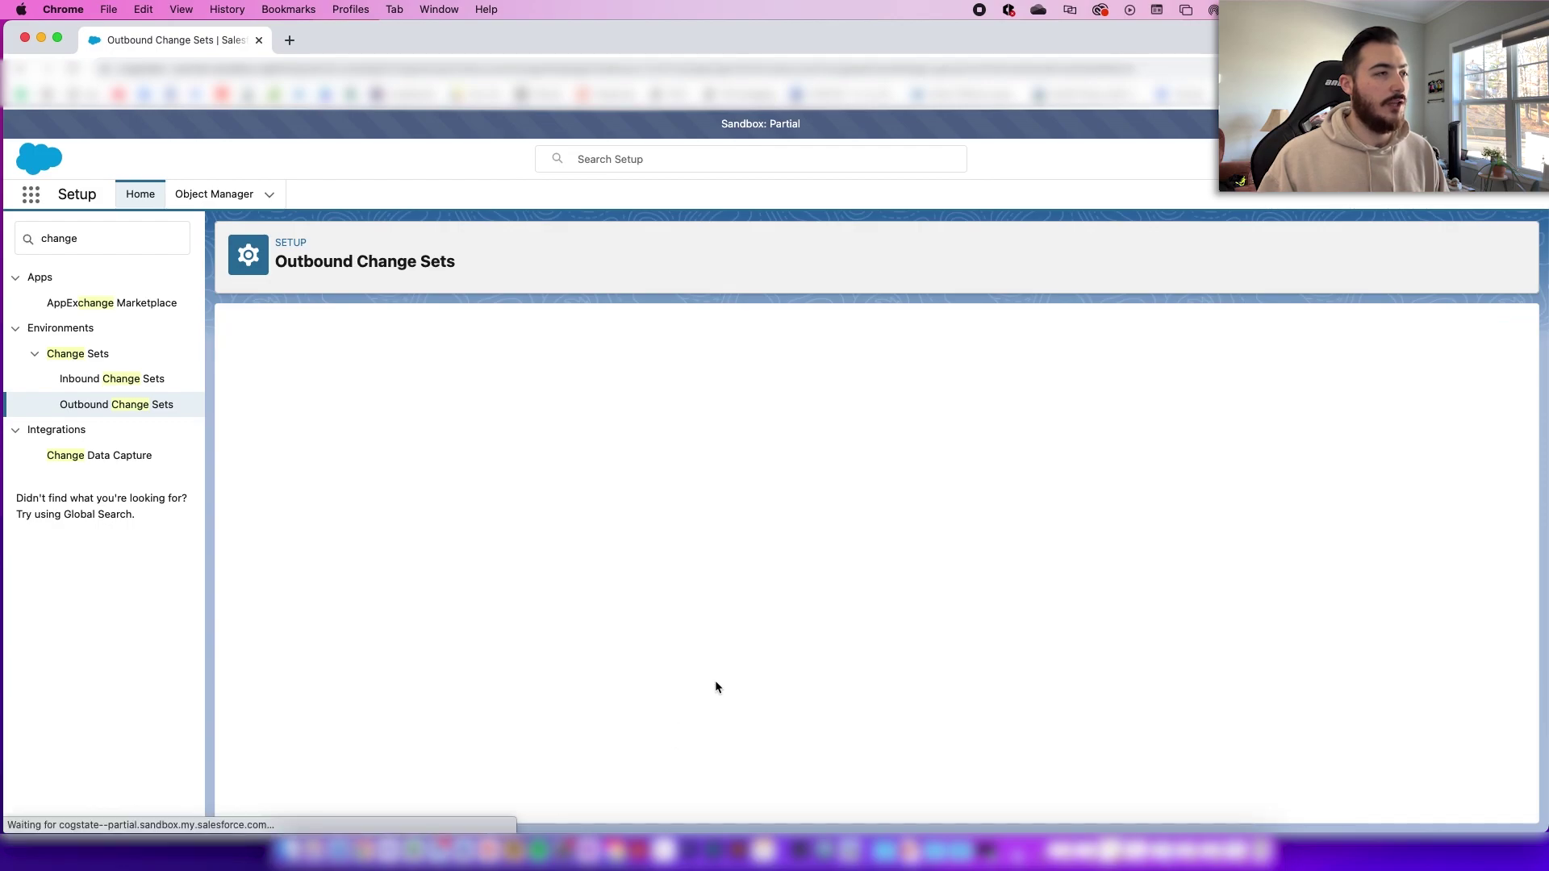
{"action": "scroll", "coordinate": [733, 683], "scroll_direction": "down", "scroll_amount": 2}
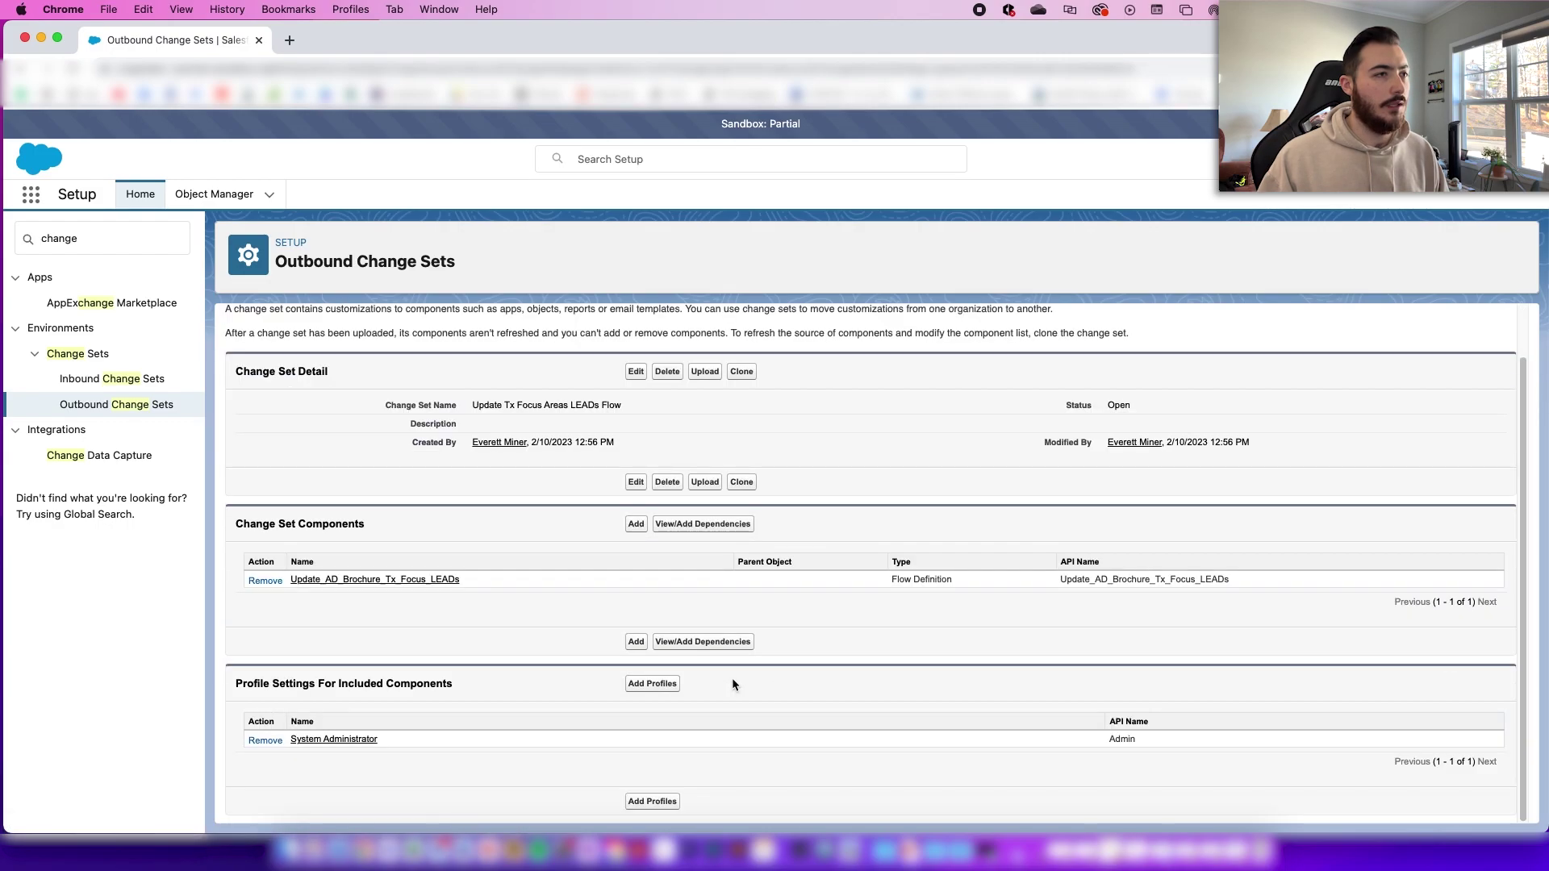
- Upload the change set to the Production target organization
{"action": "left_click", "coordinate": [704, 372]}
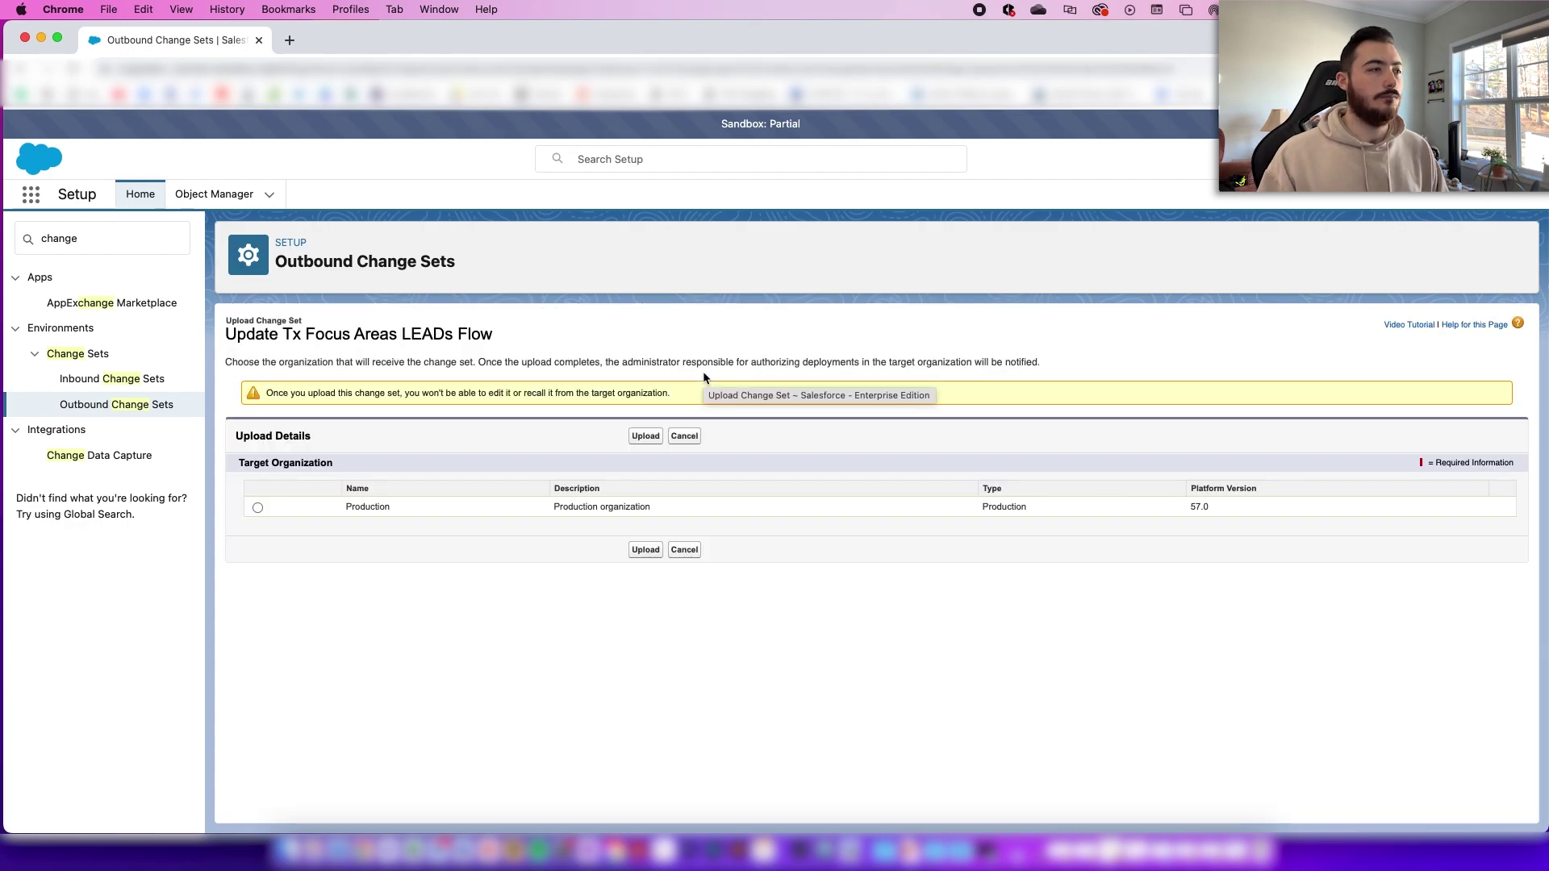
{"action": "left_click", "coordinate": [258, 506]}
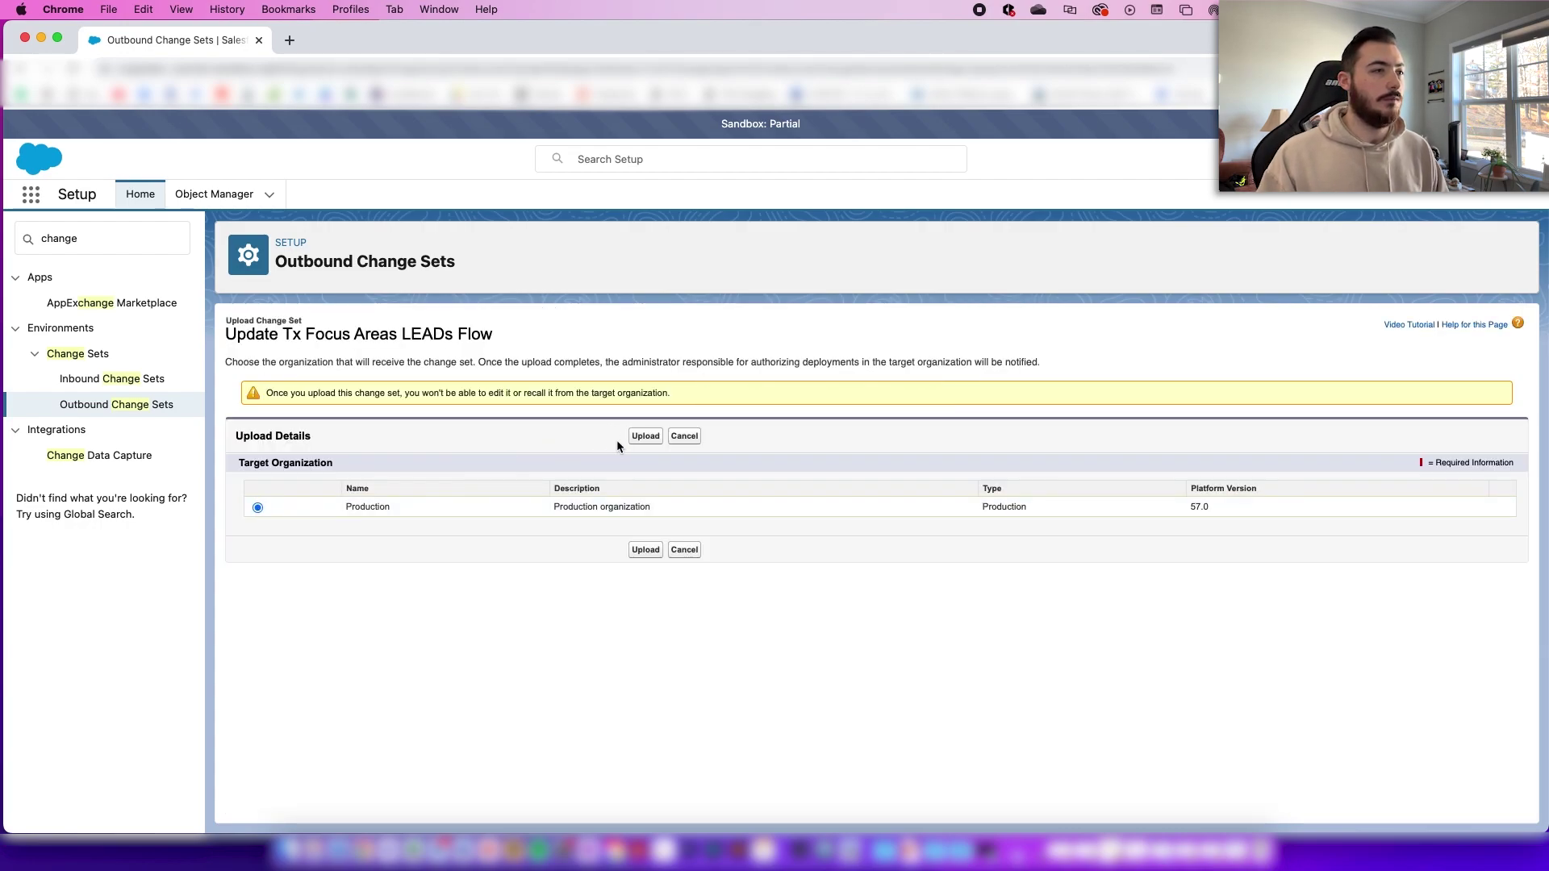
{"action": "left_click", "coordinate": [644, 436]}
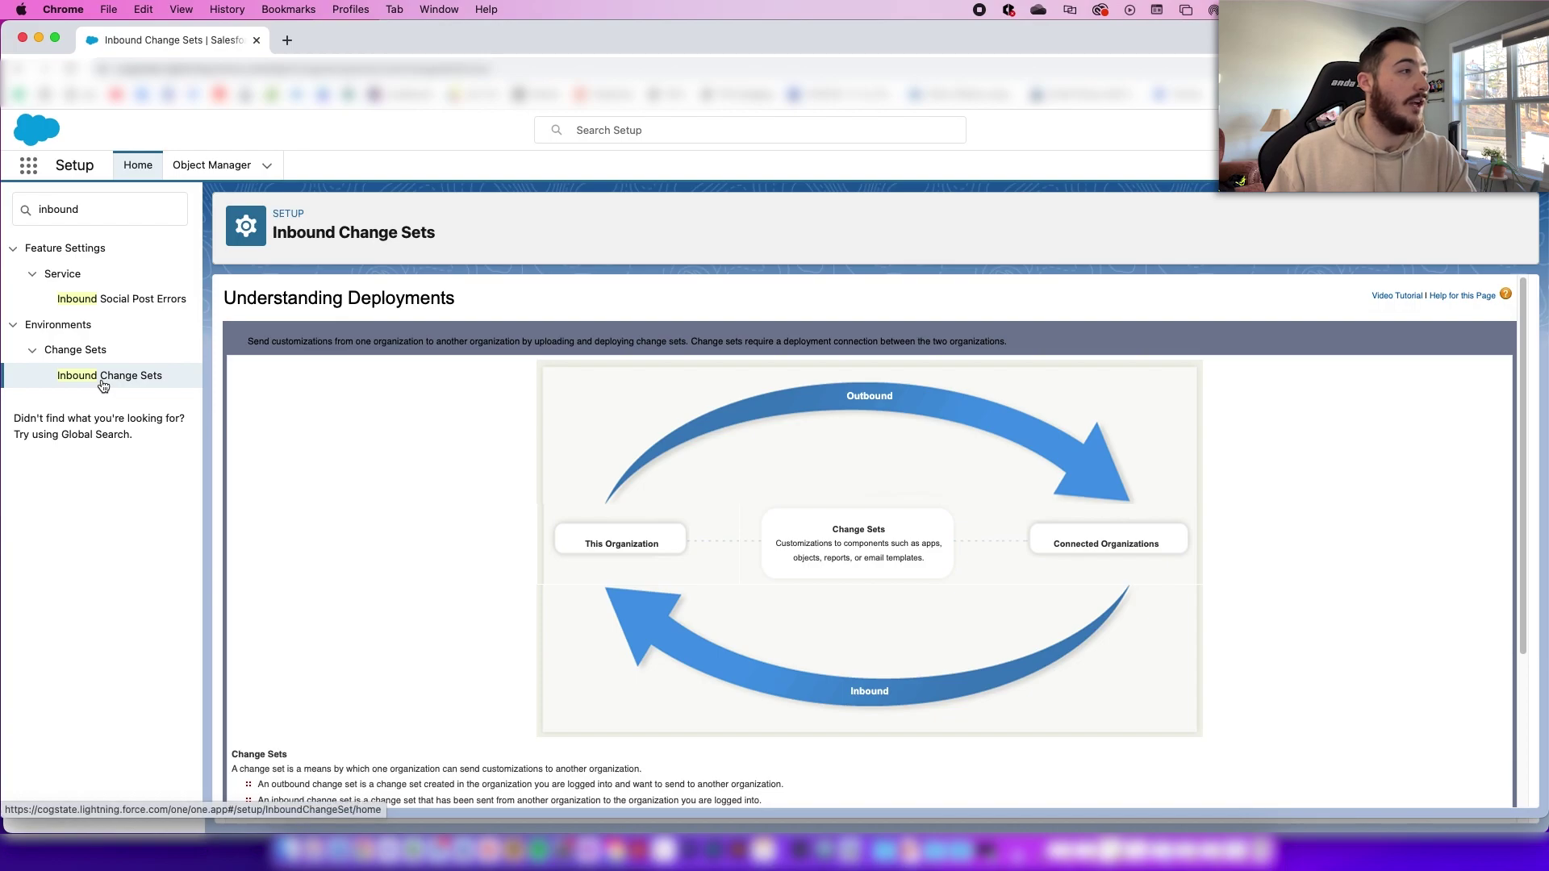
- Validate the inbound Update Tx Focus Areas LEADs Flow change set using Default tests
{"action": "scroll", "coordinate": [272, 486], "scroll_direction": "down", "scroll_amount": 5}
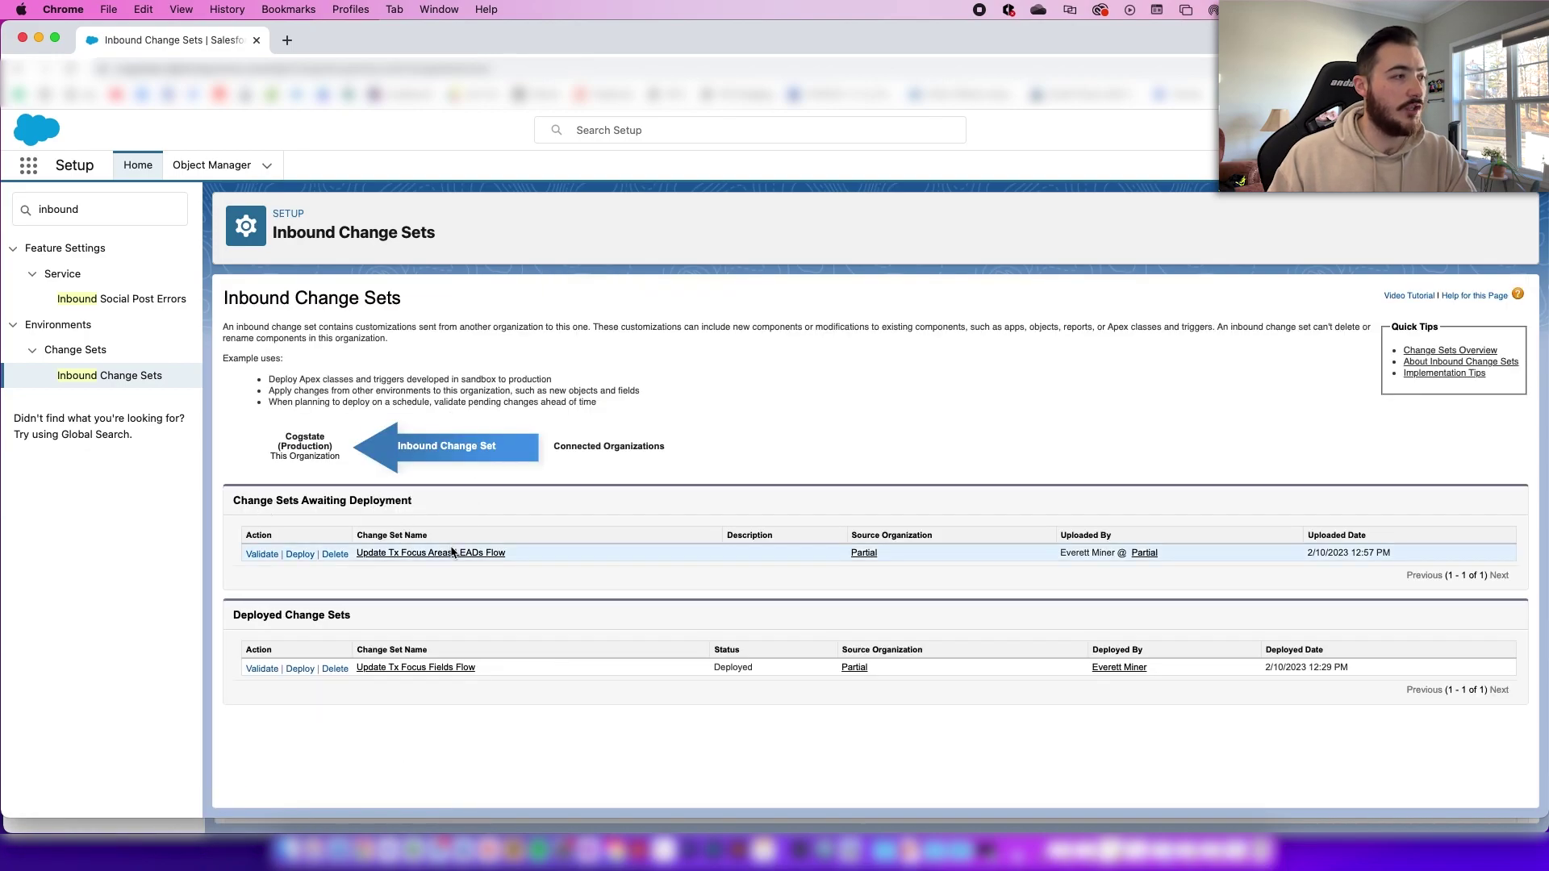
{"action": "left_click", "coordinate": [265, 554]}
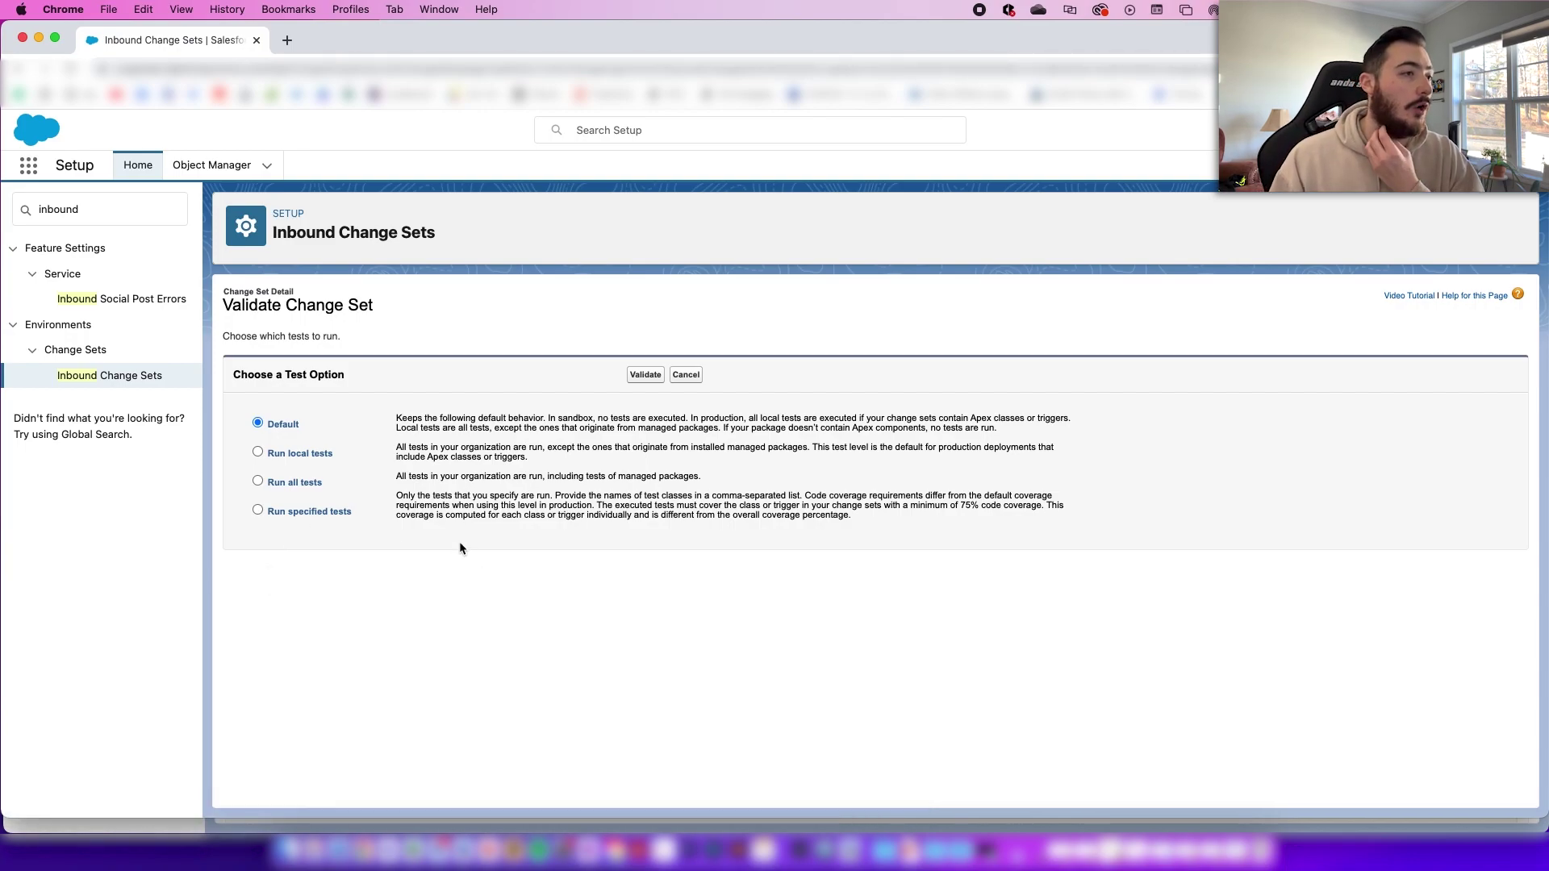
{"action": "left_click", "coordinate": [646, 376]}
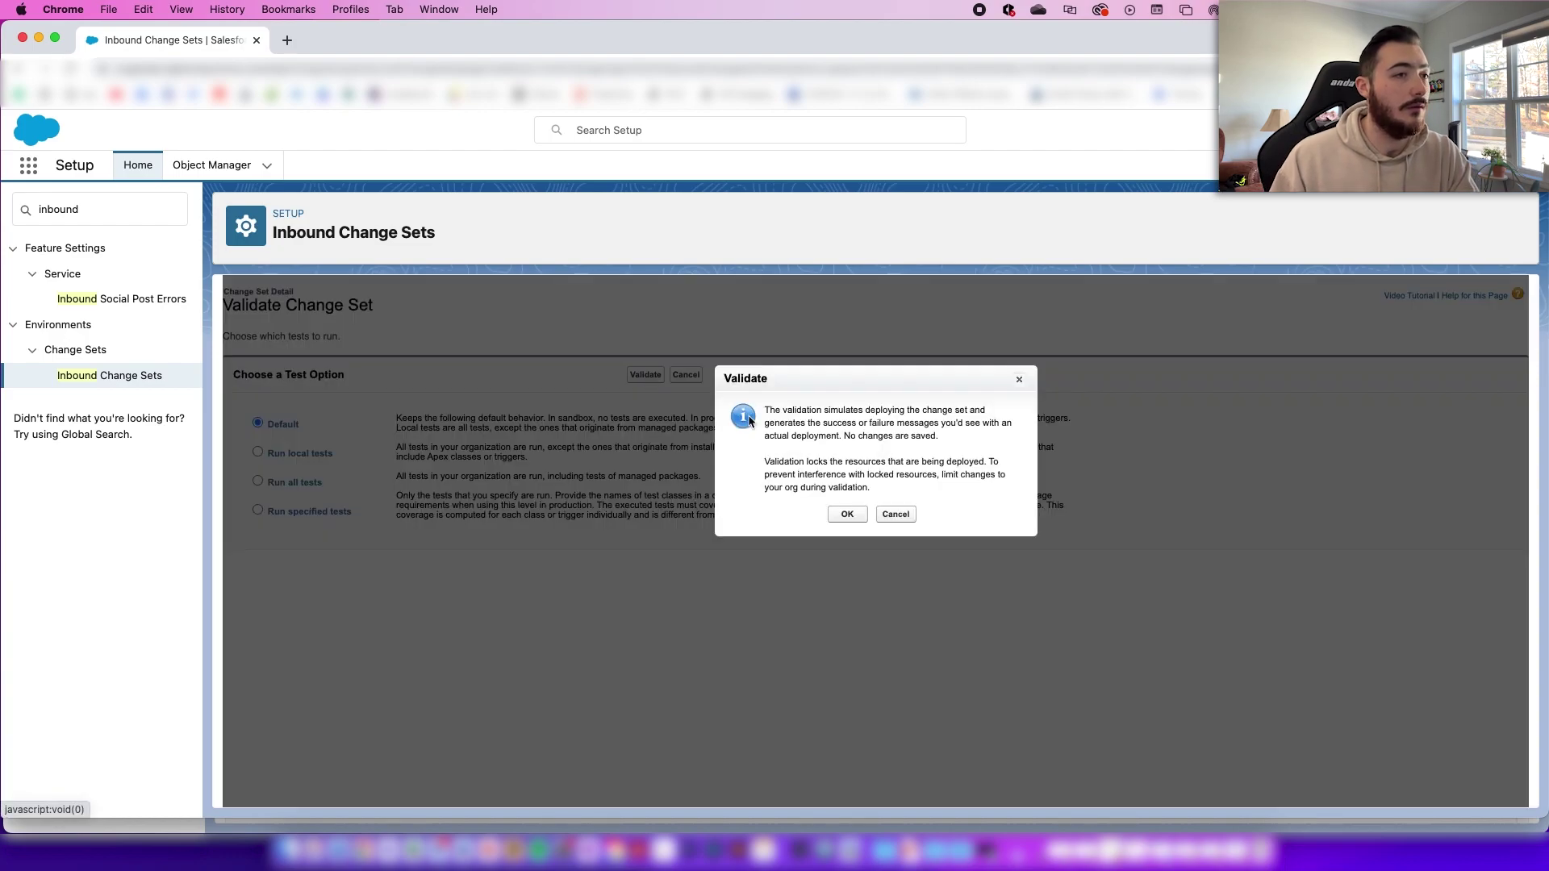
{"action": "left_click", "coordinate": [845, 515]}
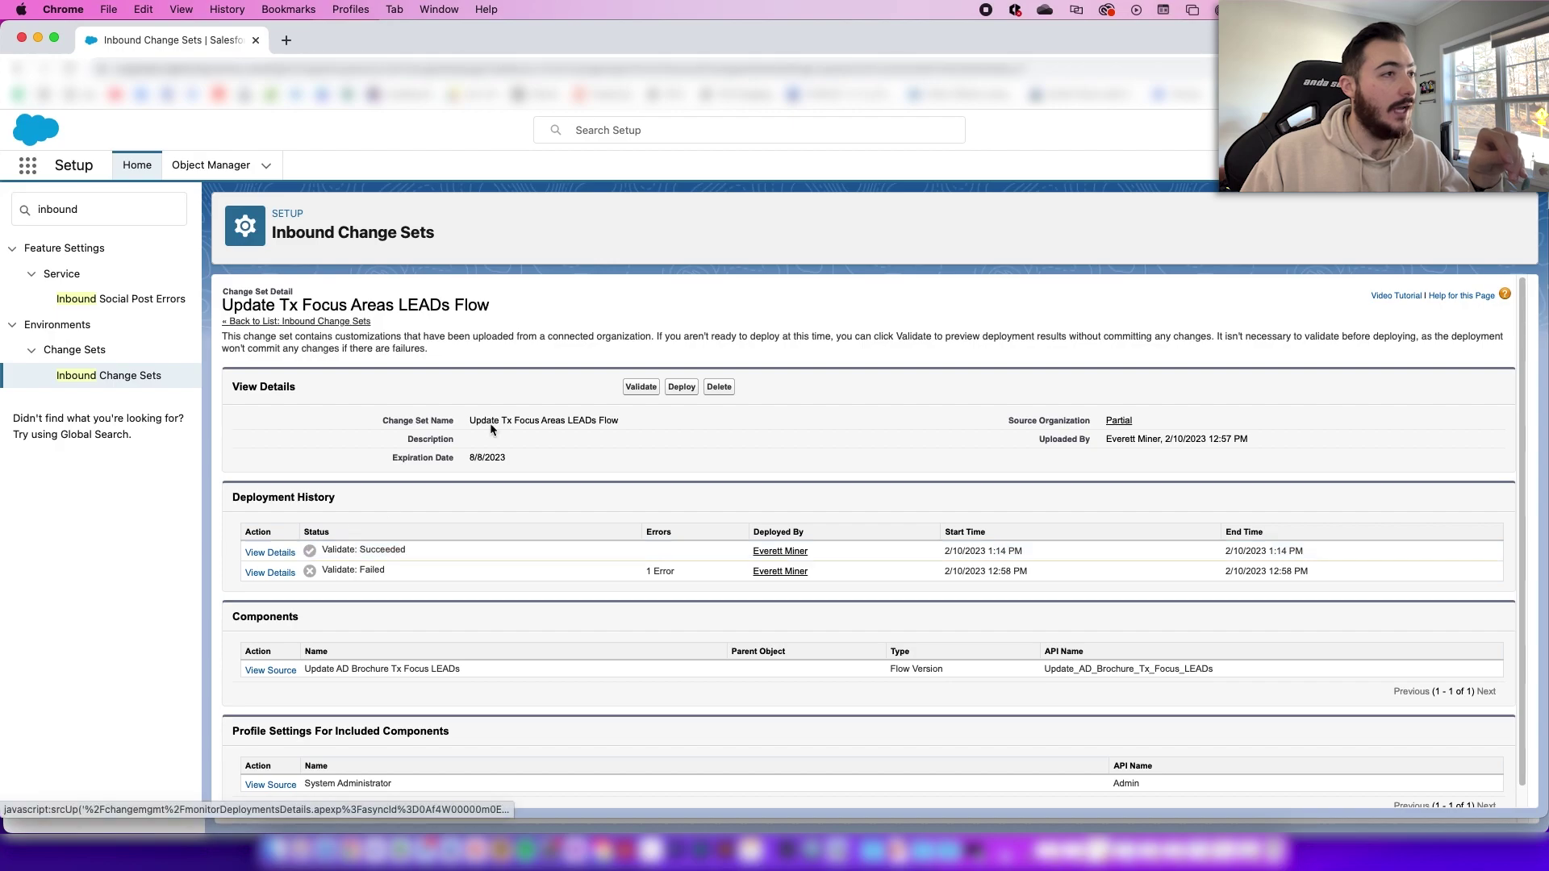
- Deploy the validated change set with Default tests and check its deployment status
{"action": "left_click", "coordinate": [682, 387]}
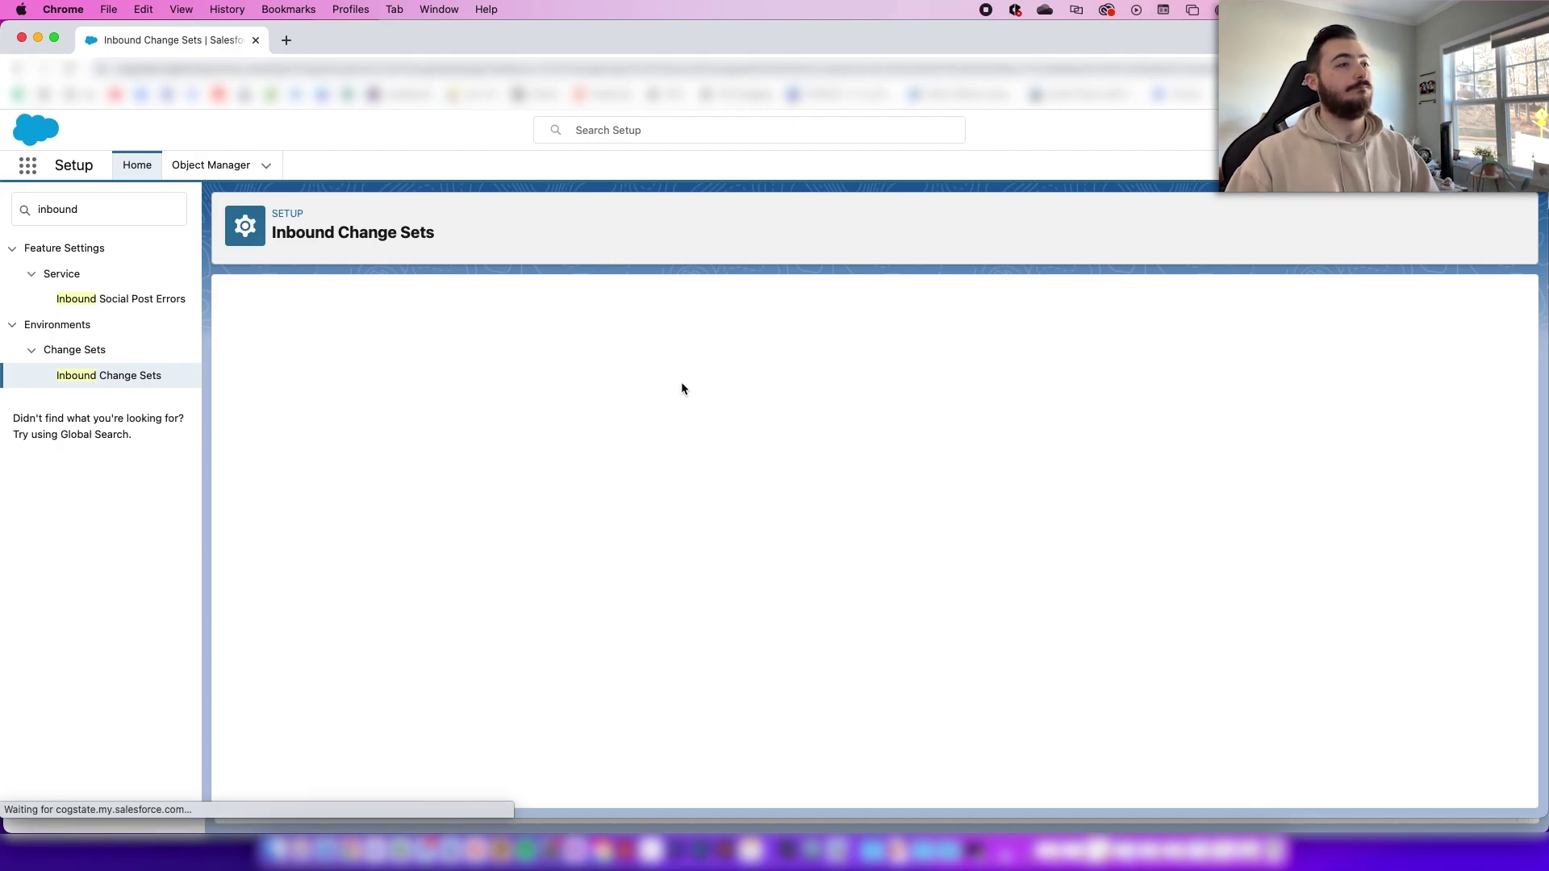
{"action": "left_click", "coordinate": [656, 376]}
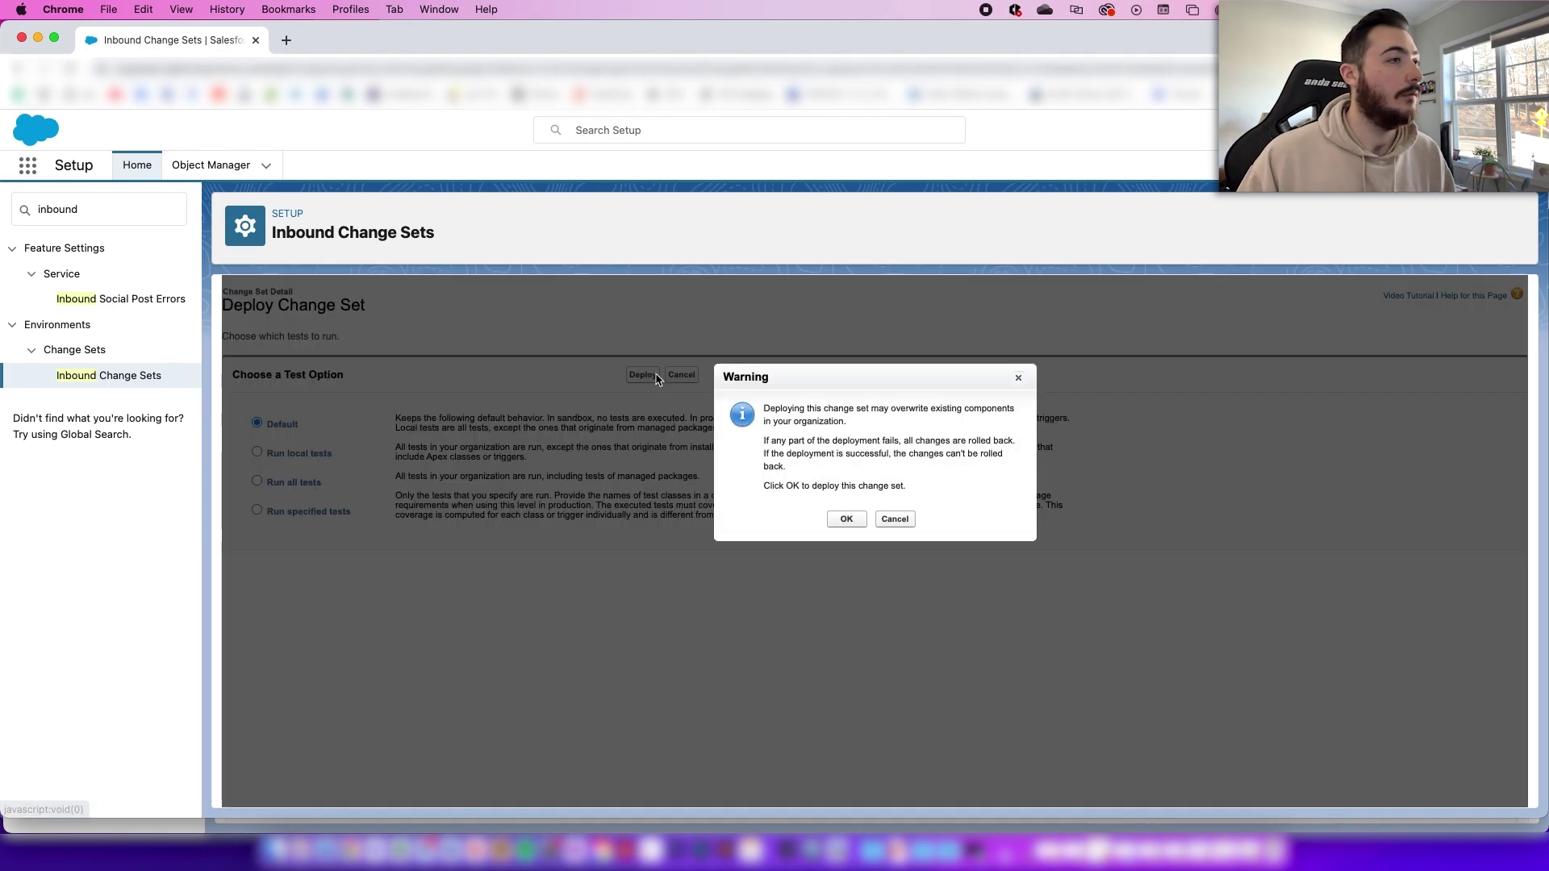
{"action": "left_click", "coordinate": [854, 518]}
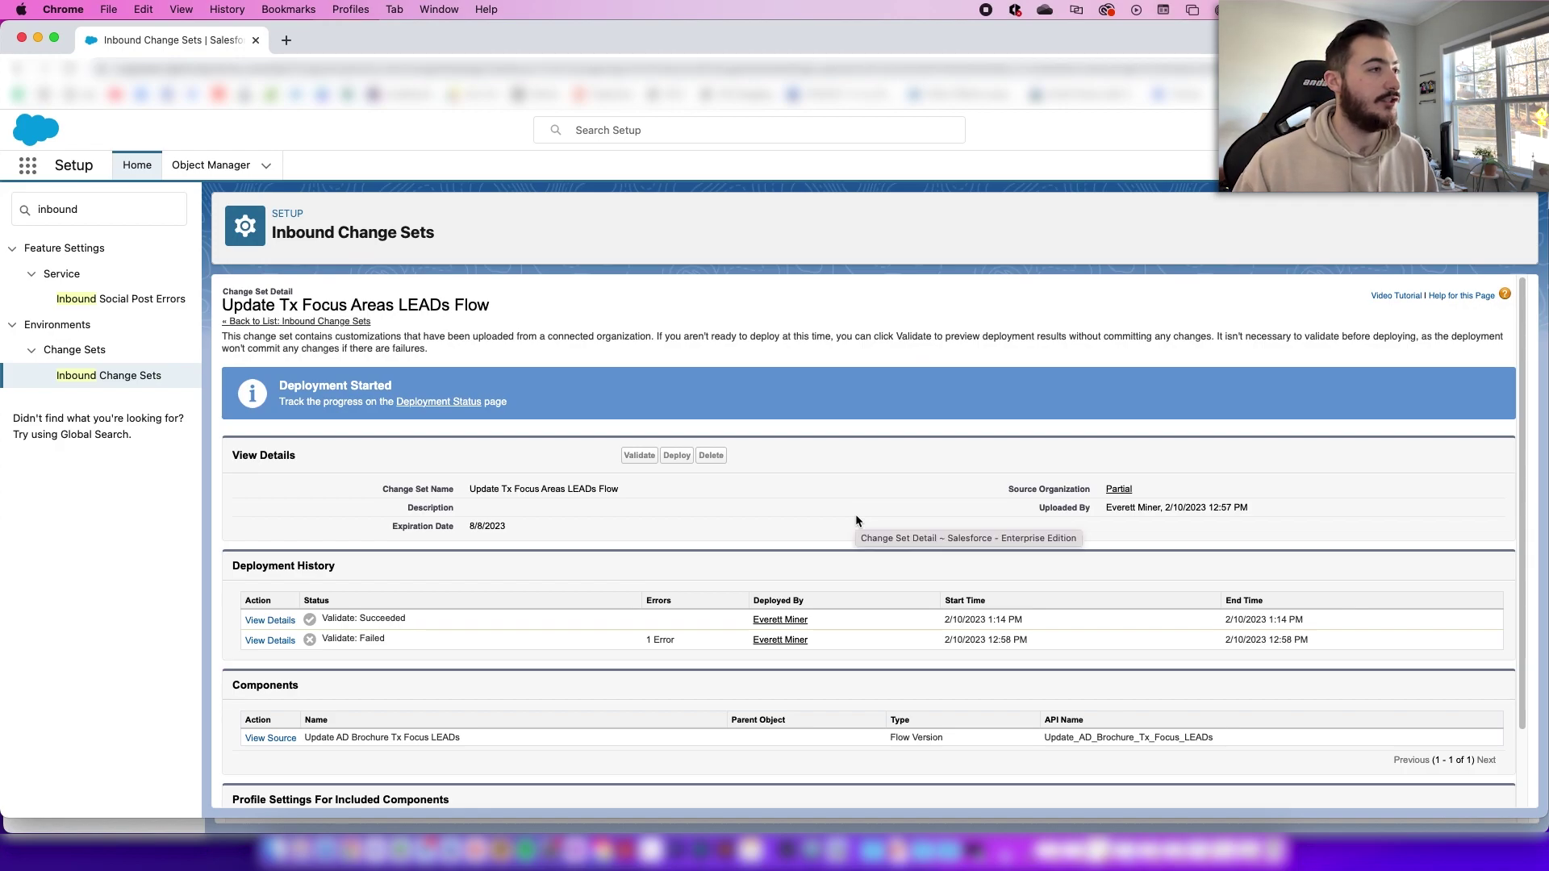
{"action": "left_click", "coordinate": [438, 402]}
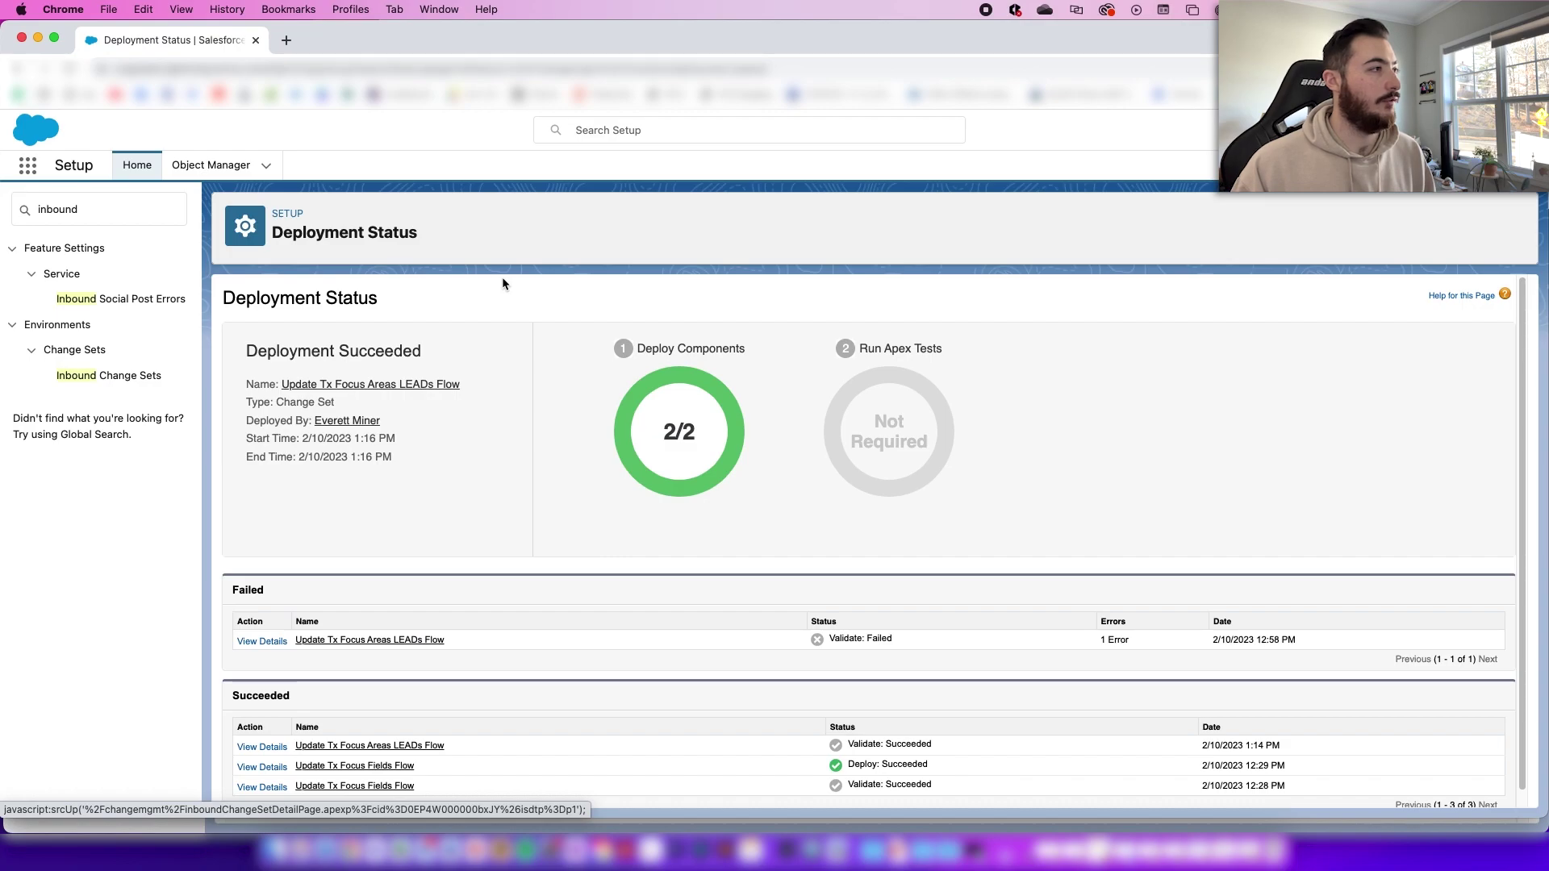
- Find Flows via Quick Find 'flow' and open the Update AD Brochure Tx Focus LEADs flow
{"action": "left_click", "coordinate": [121, 222]}
{"action": "key", "text": "super+a"}
{"action": "type", "text": "flow"}
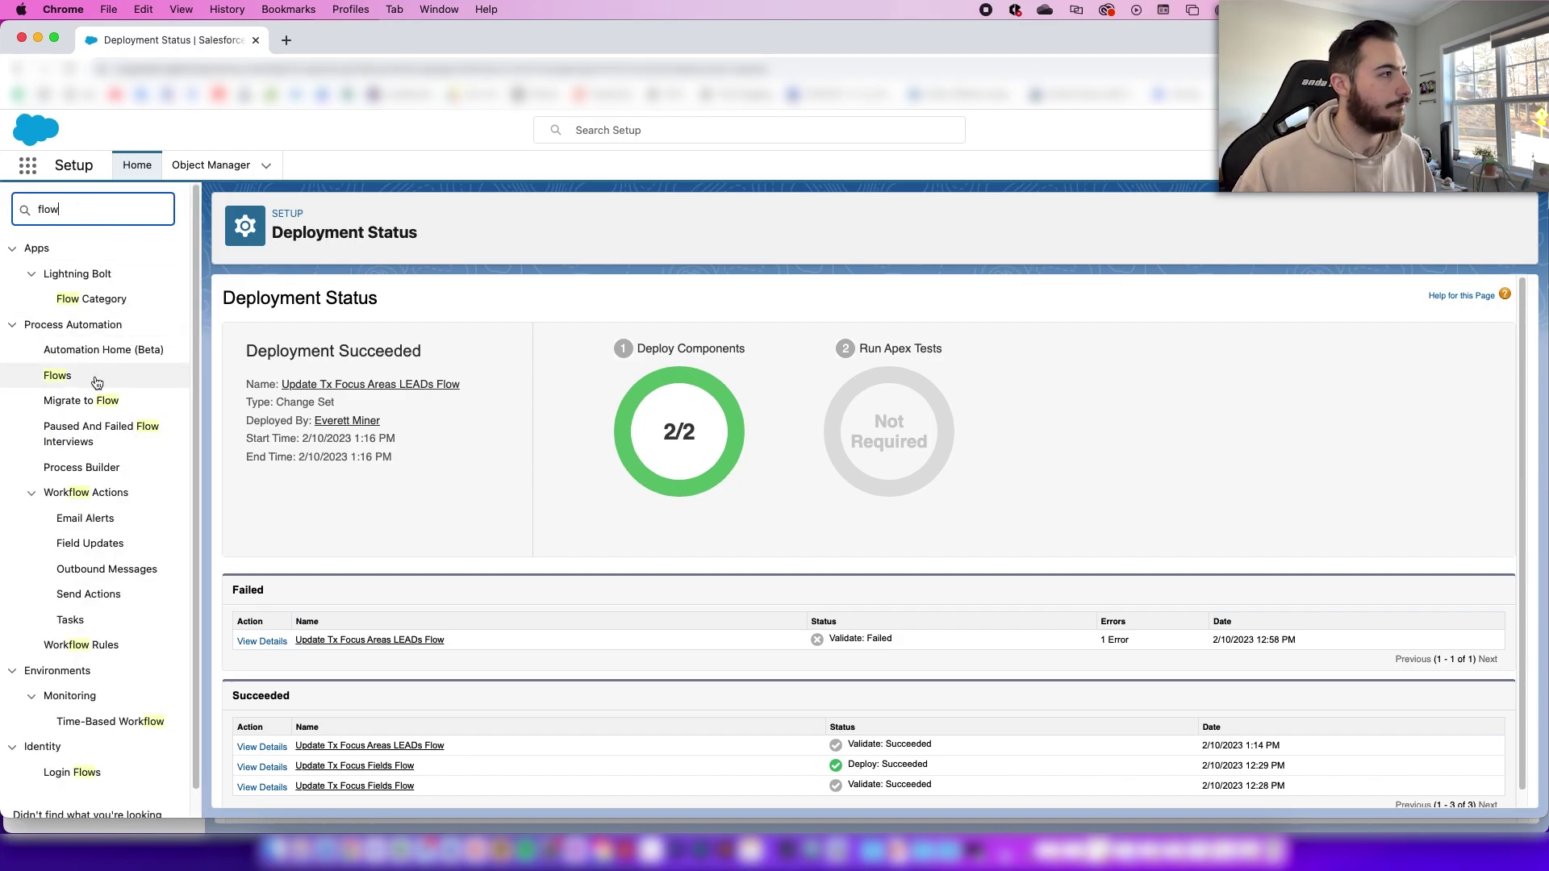
{"action": "left_click", "coordinate": [62, 377]}
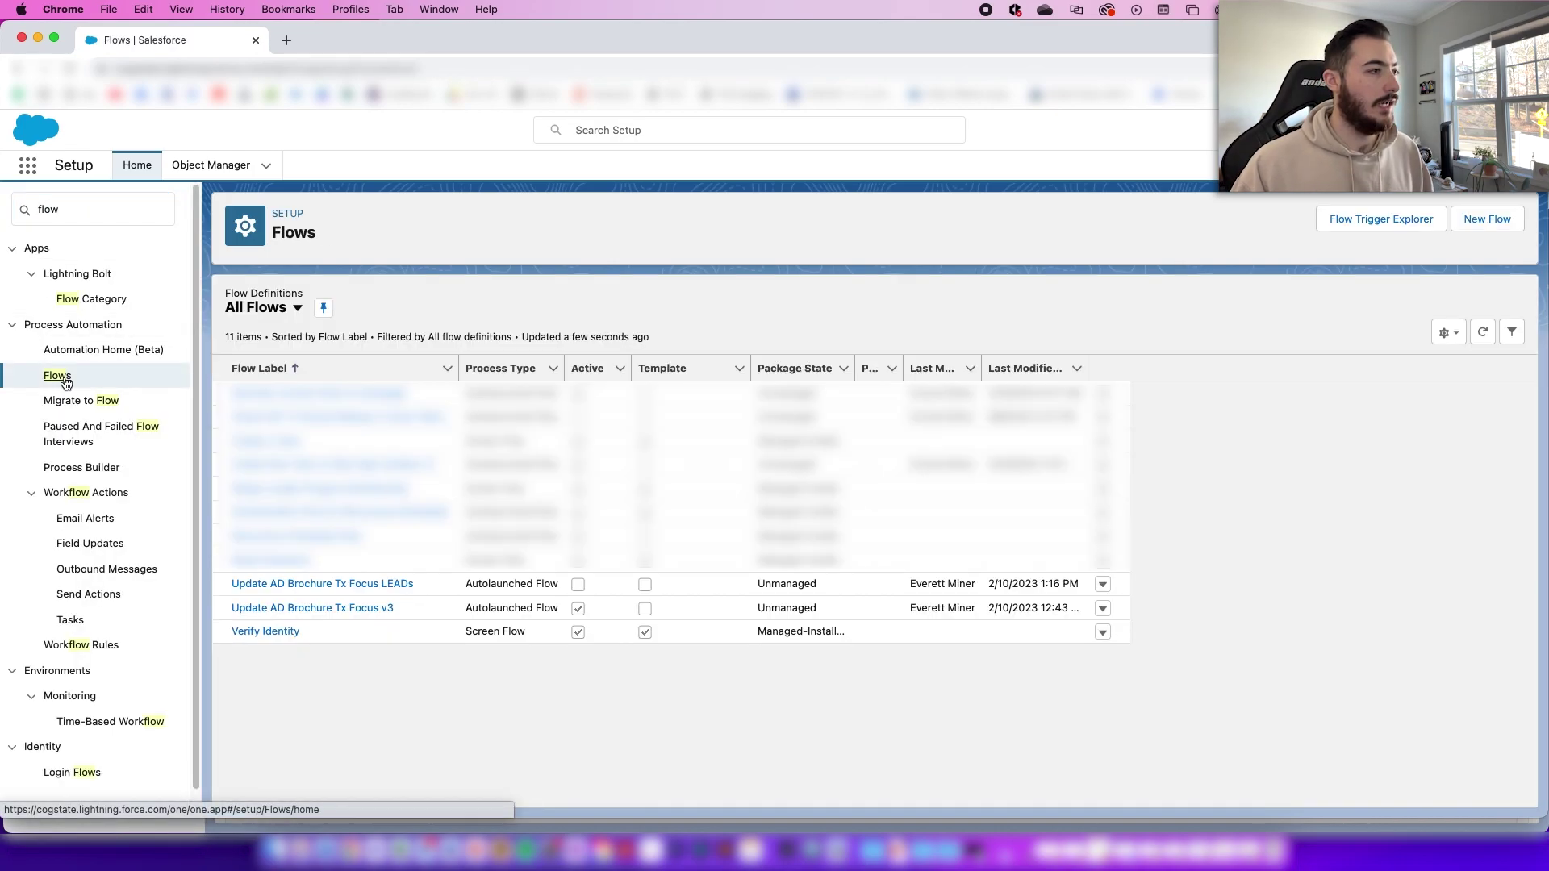
{"action": "left_click", "coordinate": [371, 583]}
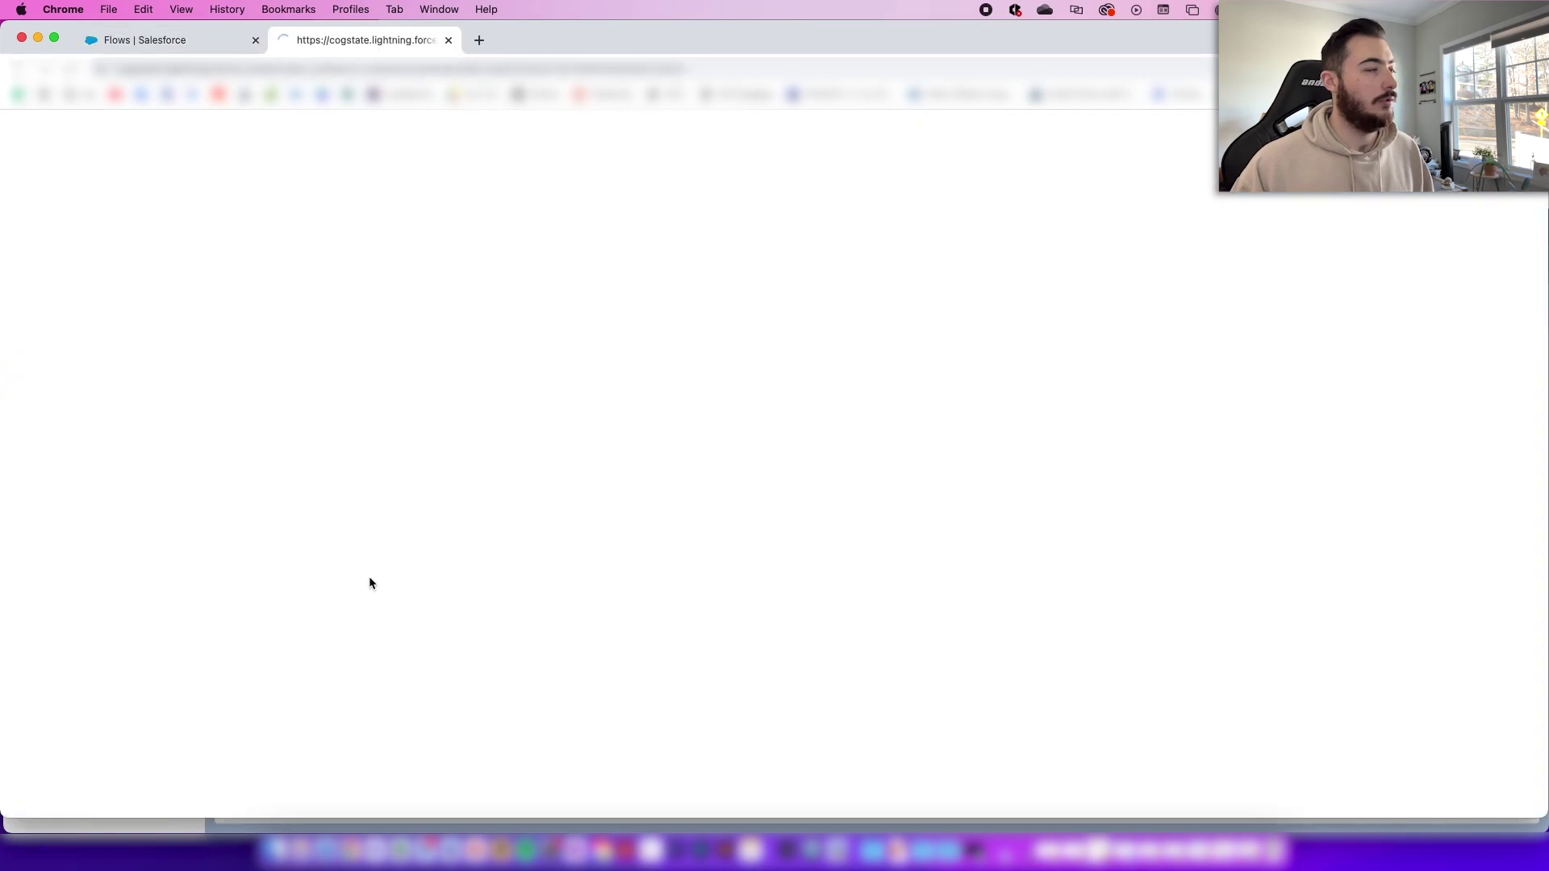